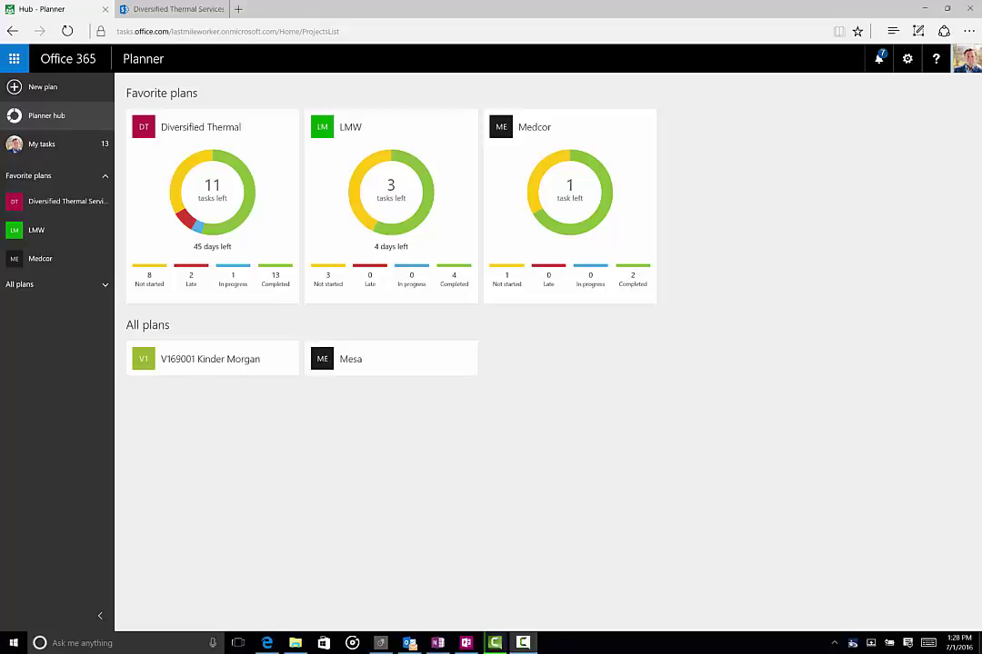
Open the Diversified Thermal Services plan's Charts view, then open and close its ... menu.
{"action": "left_click", "coordinate": [242, 228]}
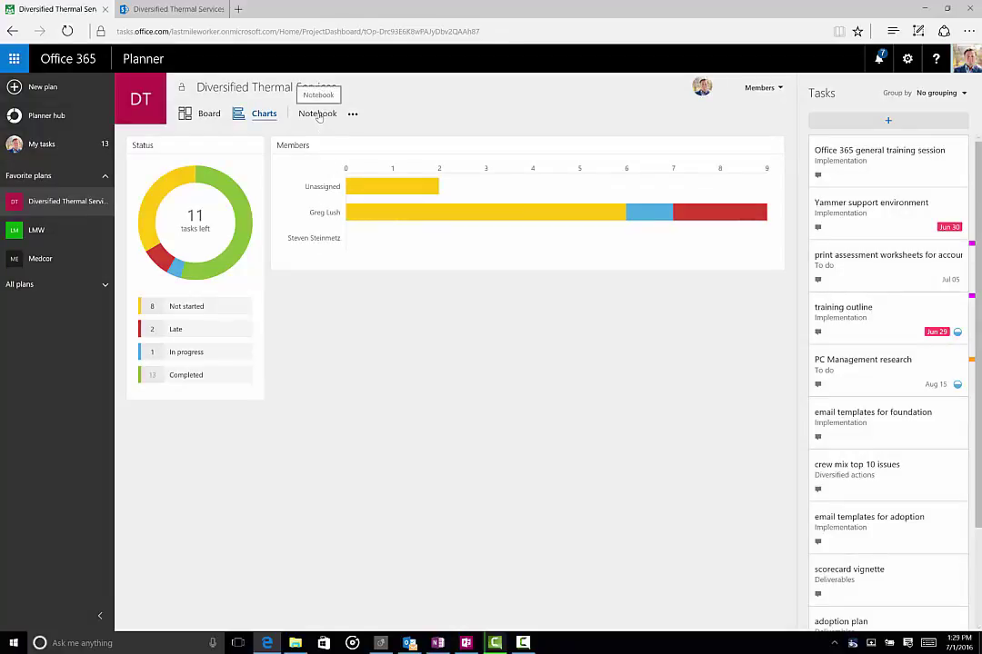
{"action": "left_click", "coordinate": [352, 115]}
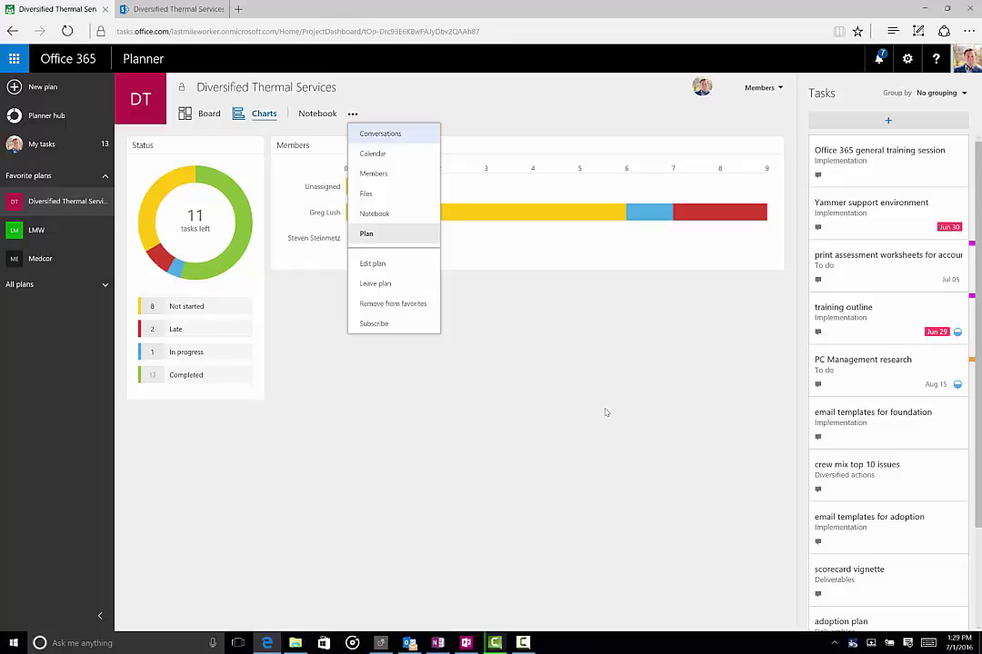
{"action": "left_click", "coordinate": [584, 387]}
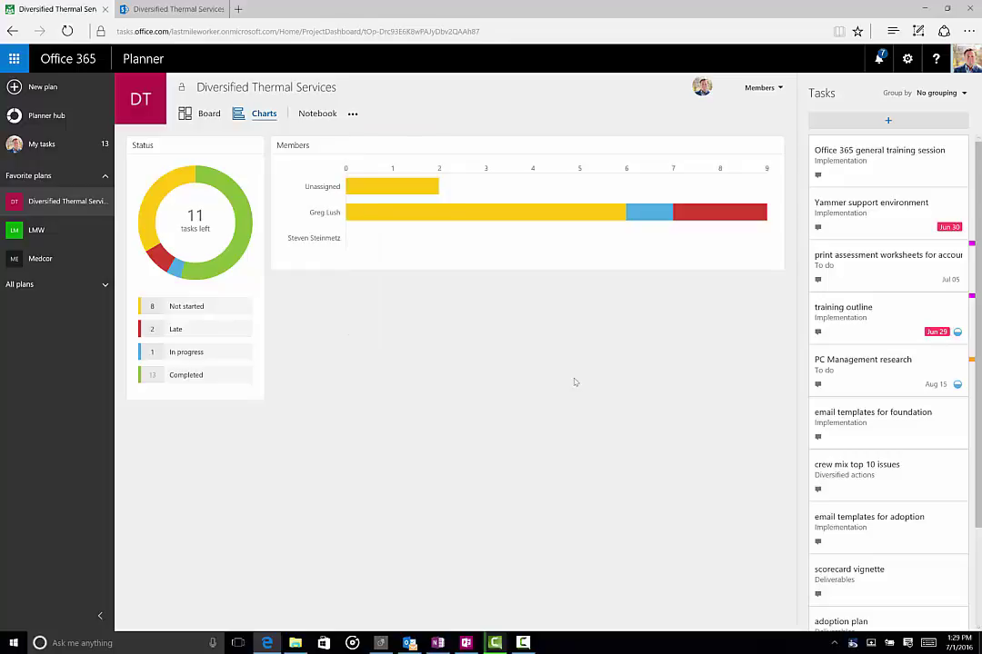
Open the Diversified Thermal Services Notebook in a new tab, then return to the Planner tab.
{"action": "left_click", "coordinate": [322, 113]}
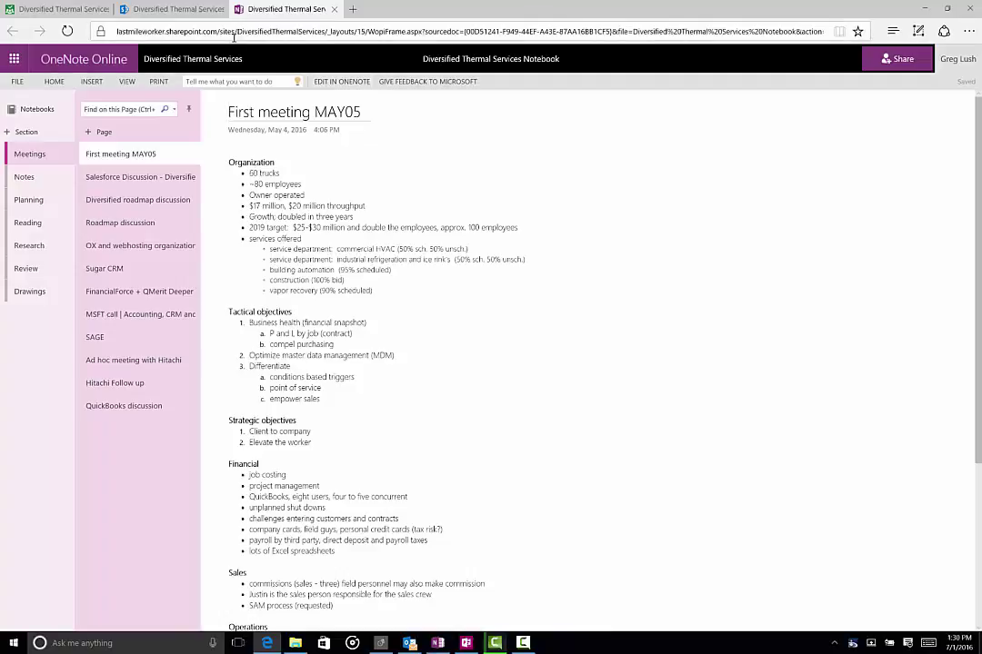
{"action": "left_click", "coordinate": [79, 11]}
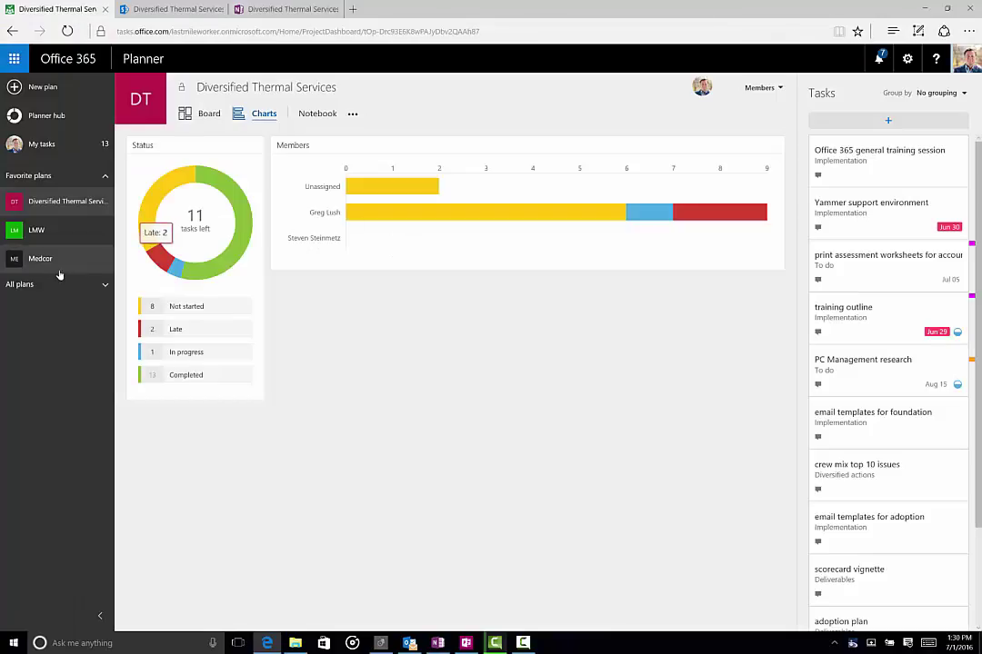
Switch to the Mesa plan and open its empty Mesa Notebook in OneNote Online.
{"action": "left_click", "coordinate": [83, 342]}
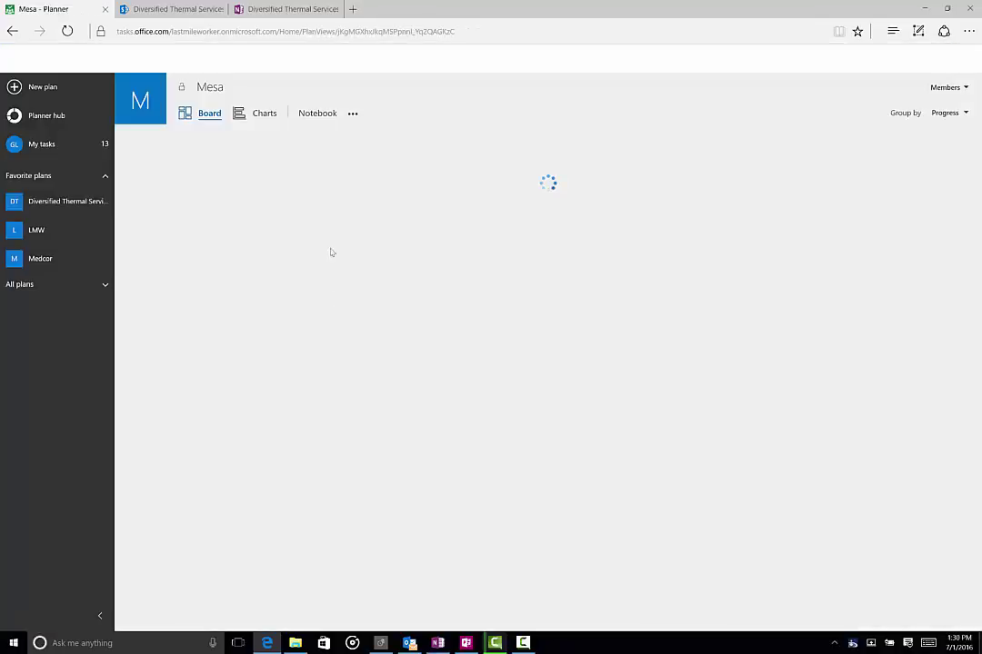
{"action": "left_click", "coordinate": [319, 114]}
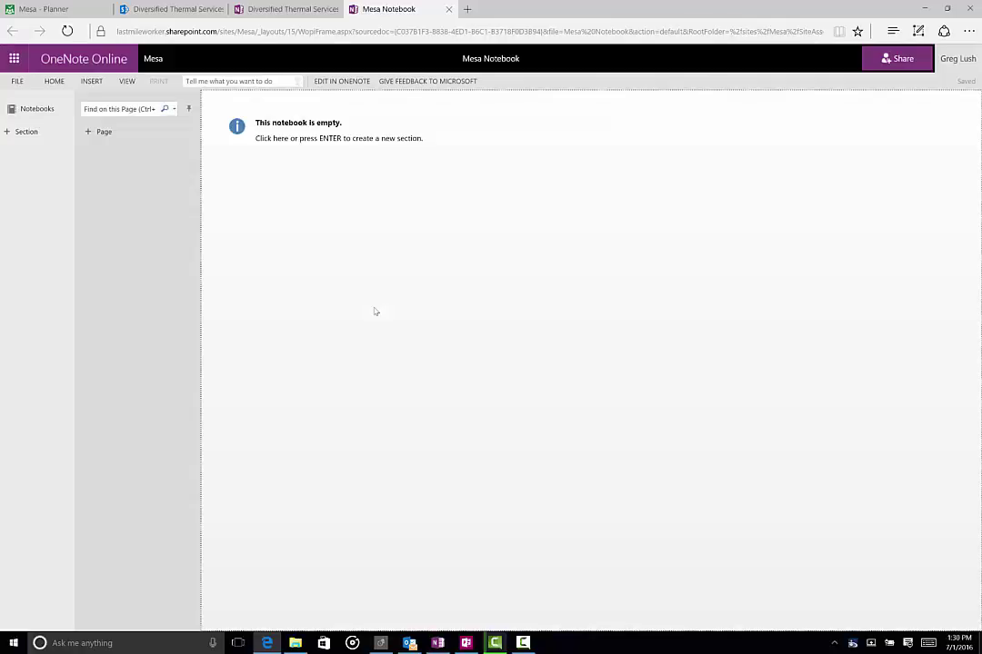
Send the Mesa Notebook to OneNote 2016, confirming the app switch and security notice.
{"action": "left_click", "coordinate": [342, 80]}
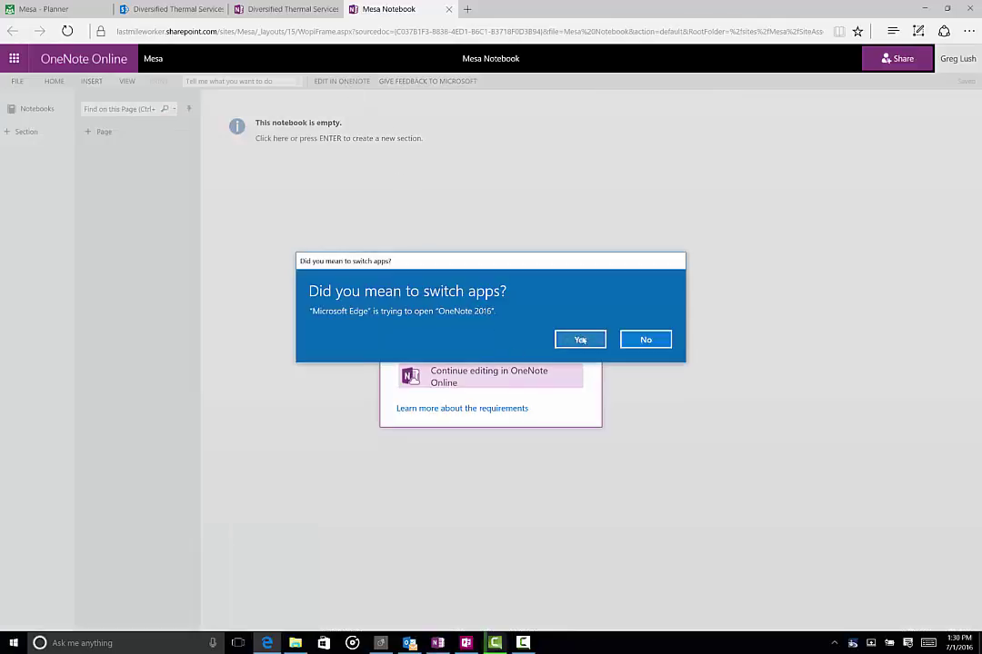
{"action": "key", "text": "Return"}
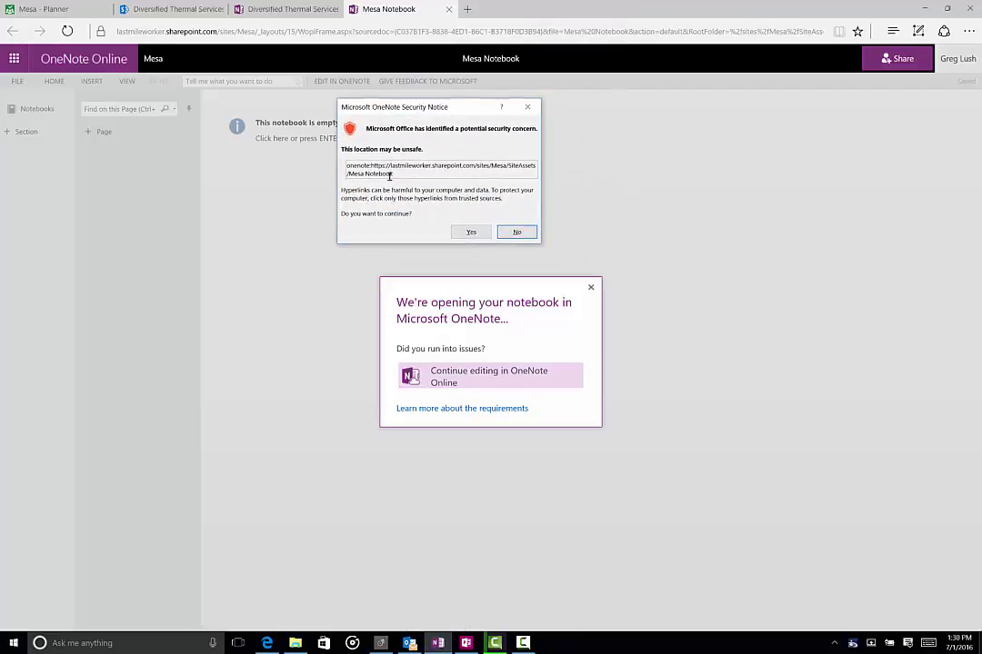
{"action": "left_click", "coordinate": [472, 232]}
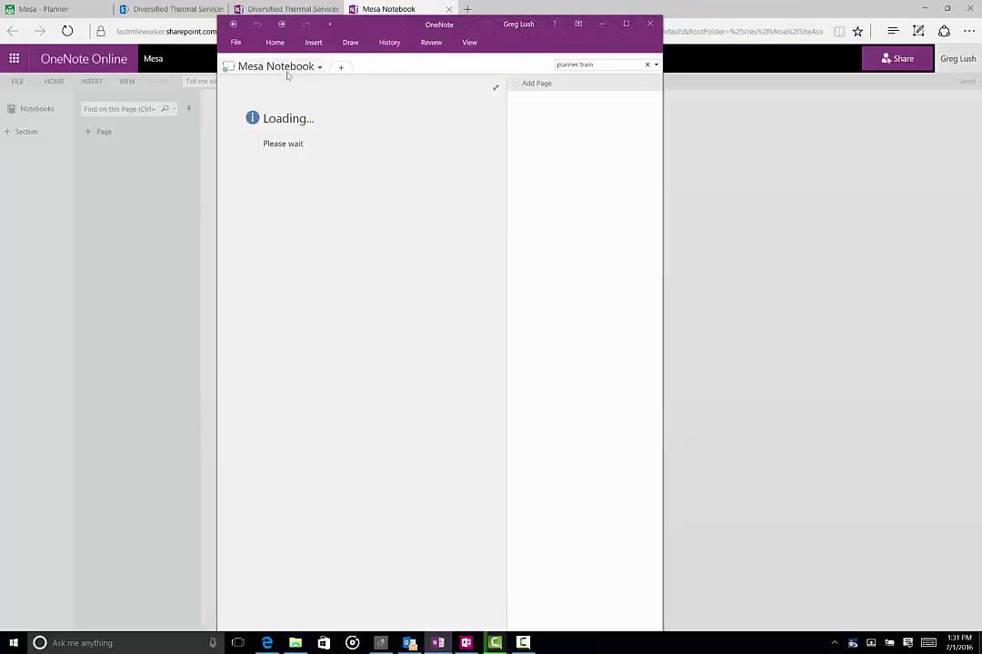
Move Mesa Notebook below Medcor Notebook in the notebook list and switch to Mesa.
{"action": "left_click", "coordinate": [282, 67]}
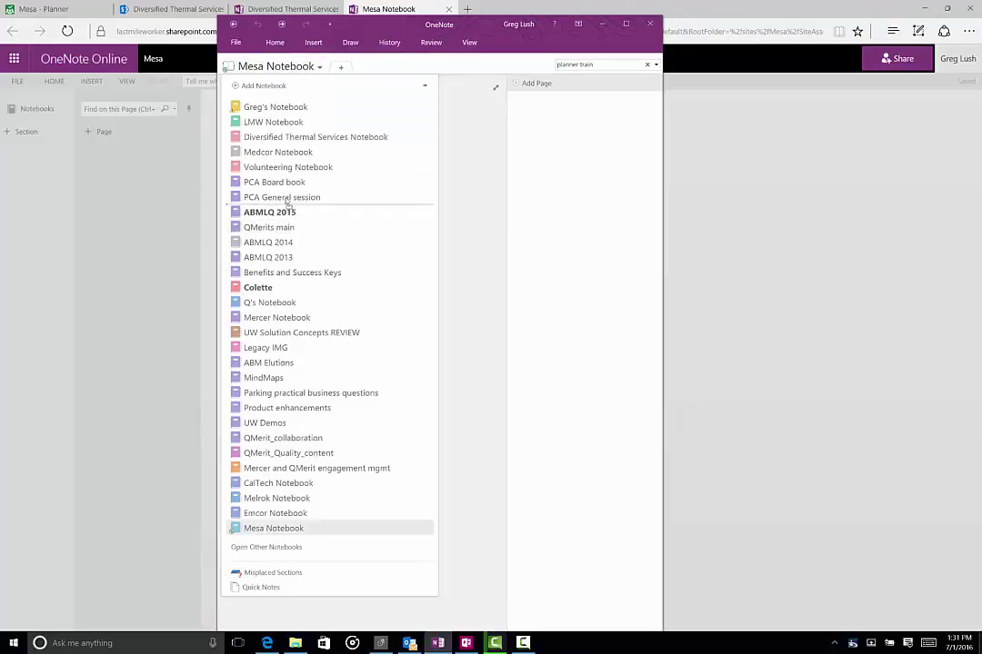
{"action": "left_click_drag", "start_coordinate": [285, 169], "coordinate": [277, 165]}
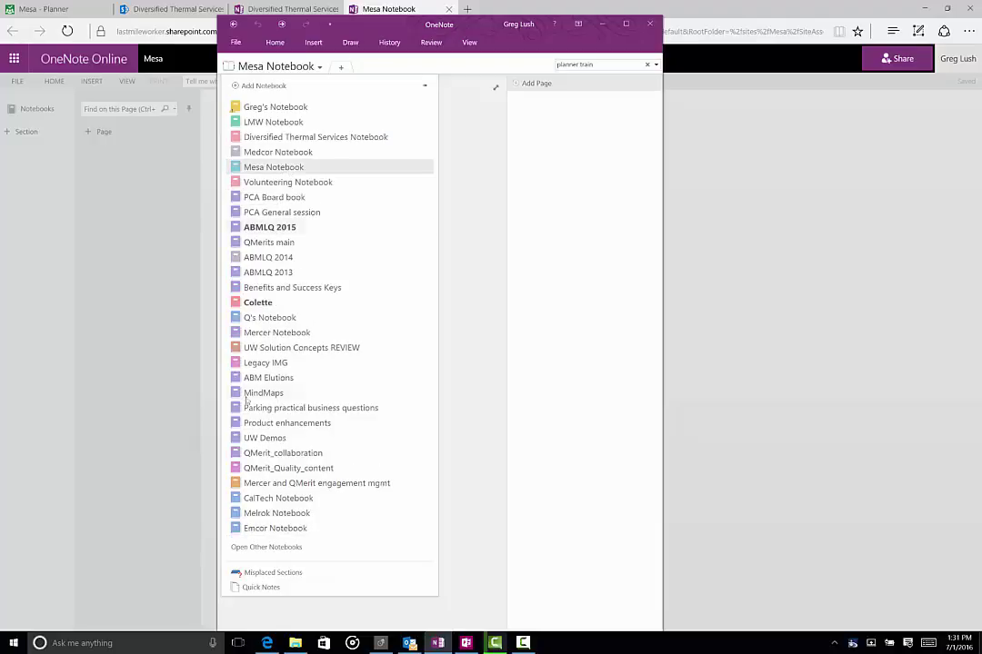
{"action": "left_click", "coordinate": [267, 153]}
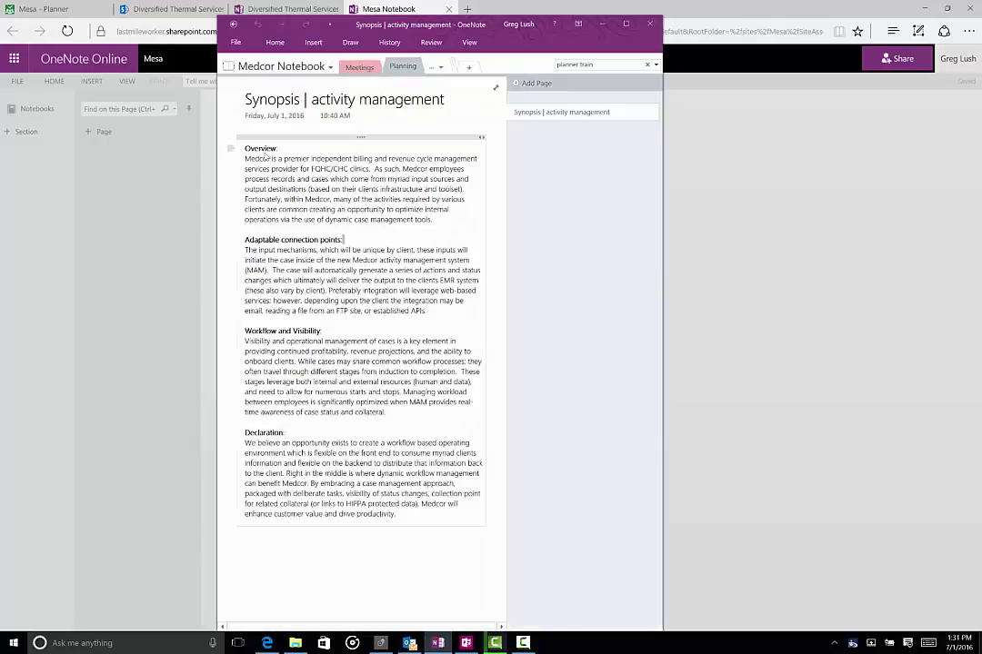
{"action": "left_click", "coordinate": [268, 42]}
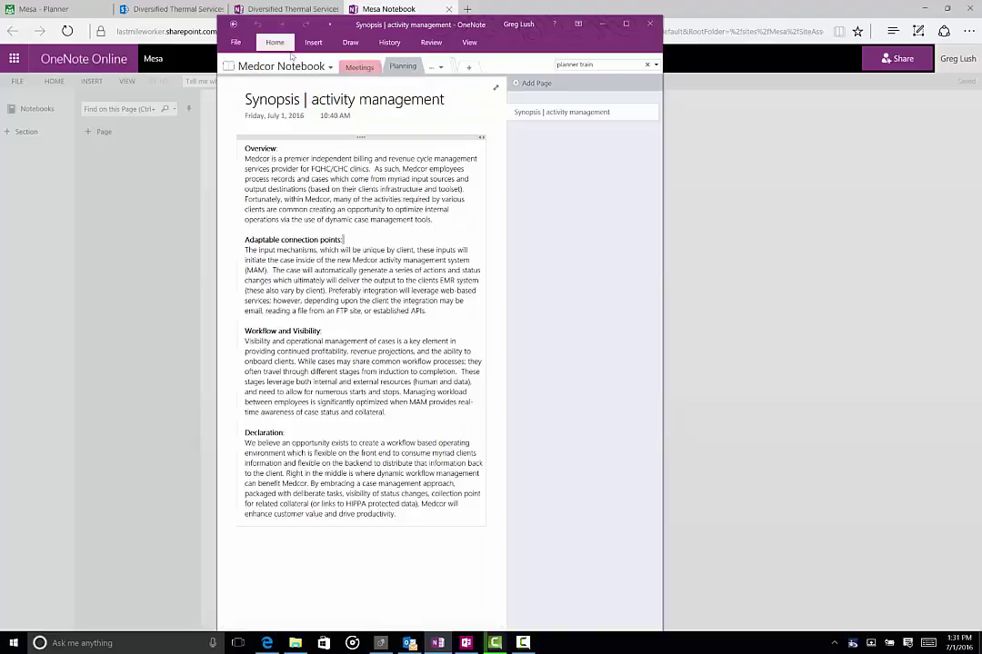
{"action": "left_click", "coordinate": [291, 148]}
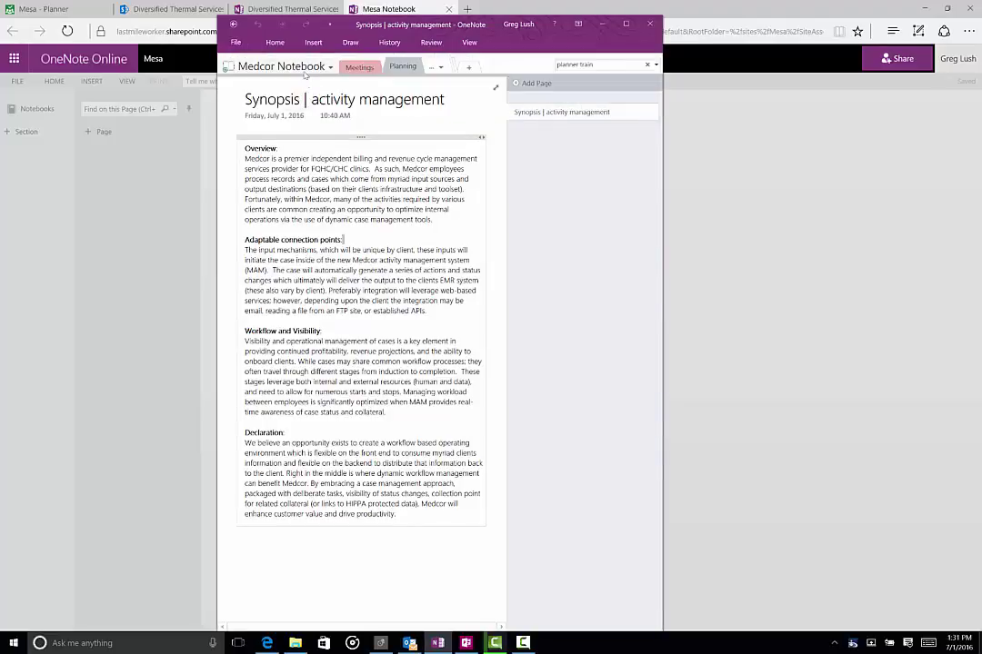
{"action": "left_click", "coordinate": [264, 66]}
{"action": "left_click", "coordinate": [313, 169]}
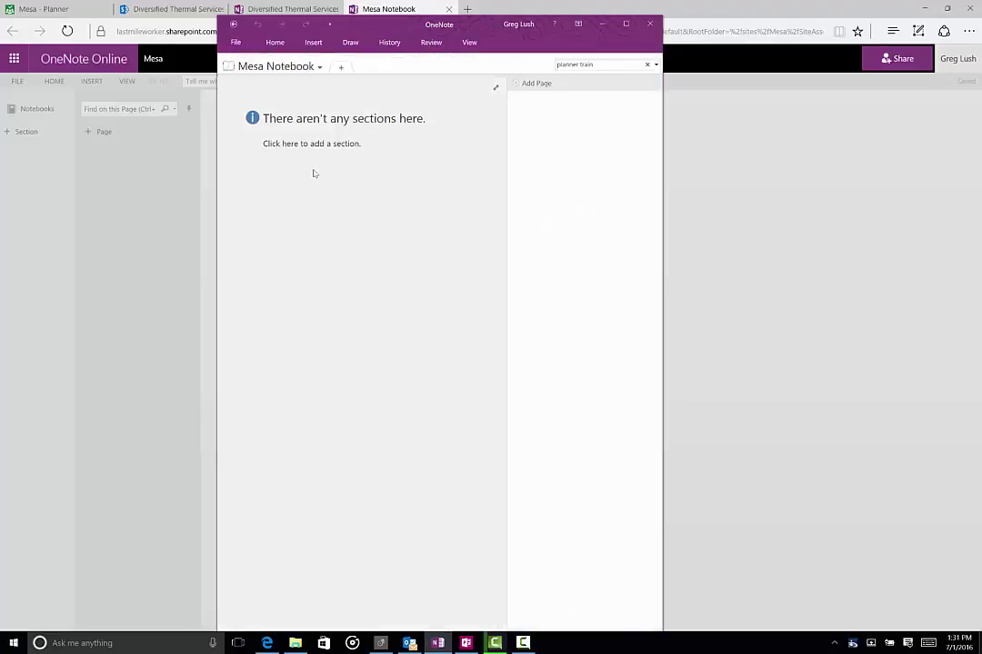
Add a section named 'Meetings' to Mesa Notebook, then minimize OneNote.
{"action": "left_click", "coordinate": [343, 67]}
{"action": "type", "text": "Meetings"}
{"action": "key", "text": "Return"}
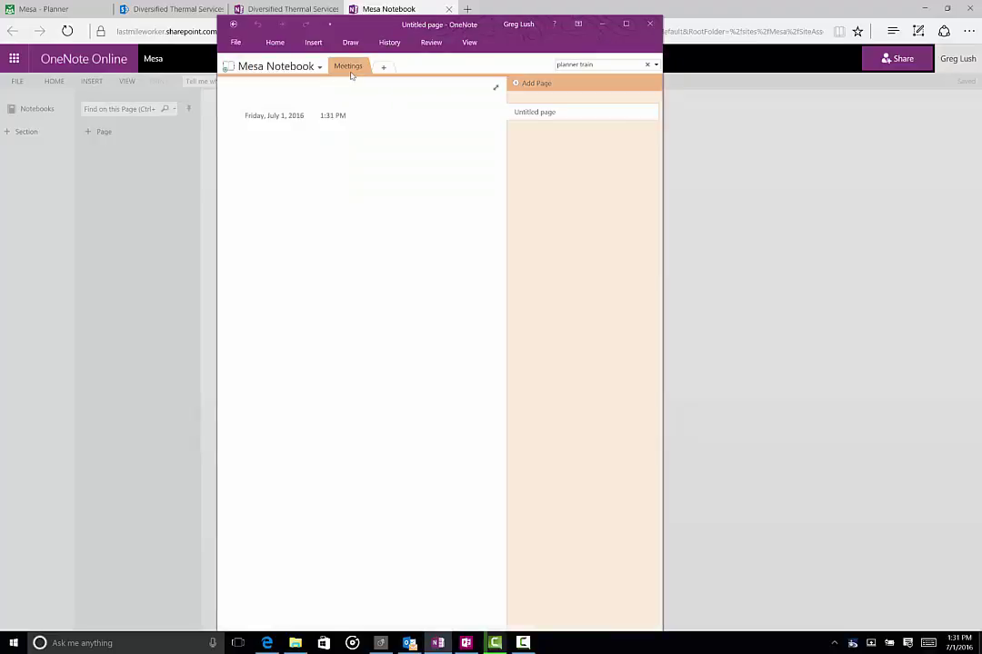
{"action": "right_click", "coordinate": [298, 68]}
{"action": "left_click", "coordinate": [250, 232]}
{"action": "left_click", "coordinate": [602, 23]}
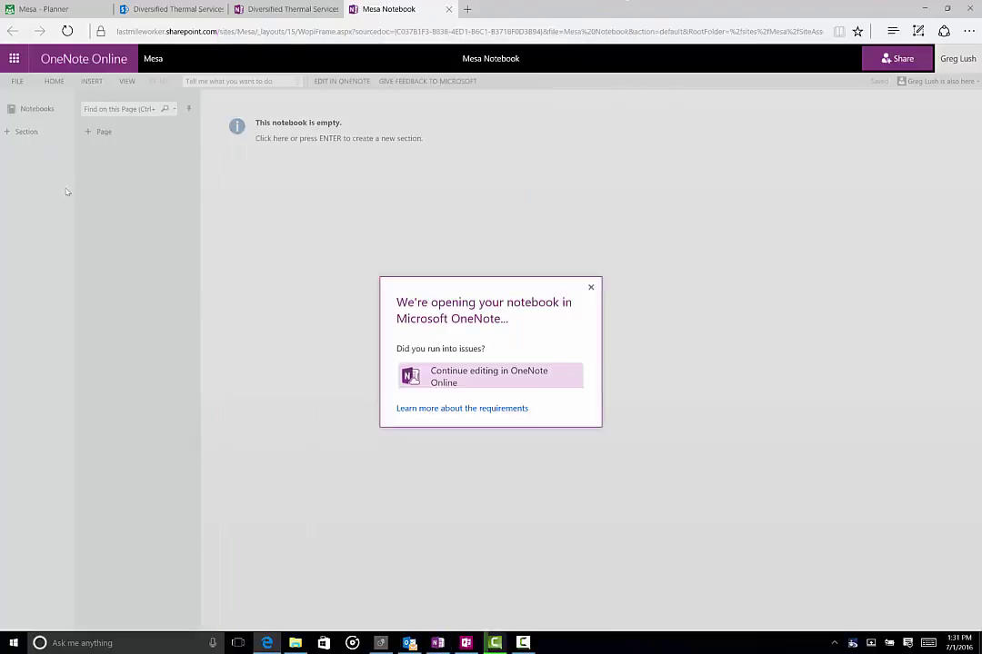
Close the opening notice, refresh the browser, and open the Meetings section's Untitled Page.
{"action": "left_click", "coordinate": [591, 287]}
{"action": "left_click", "coordinate": [68, 32]}
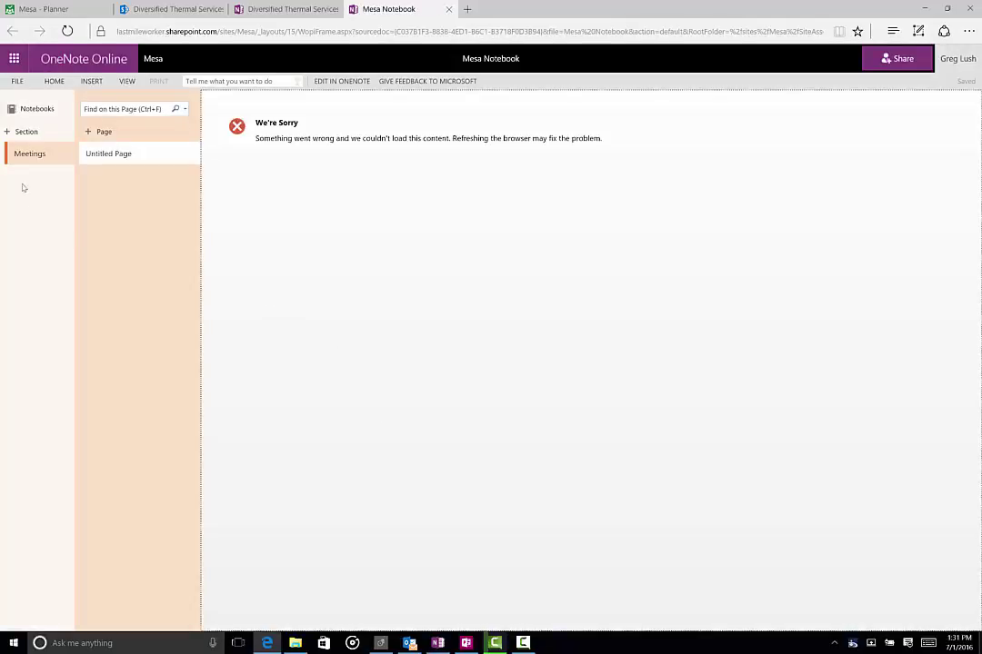
{"action": "left_click", "coordinate": [36, 157]}
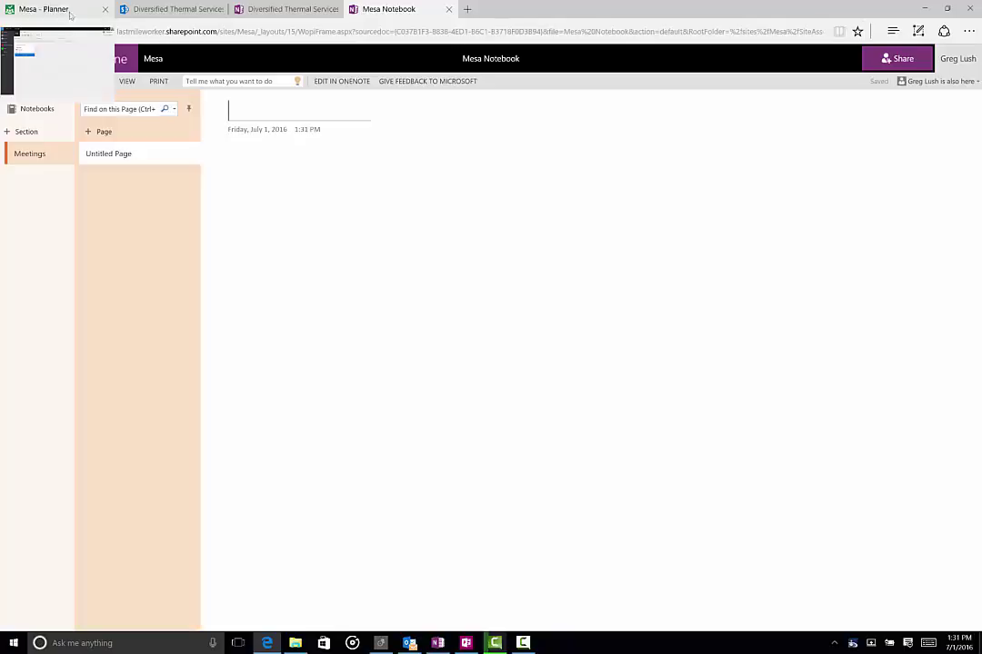
Bring Outlook forward and open the Diversified Thermal Services group from the folder pane.
{"action": "left_click", "coordinate": [408, 642]}
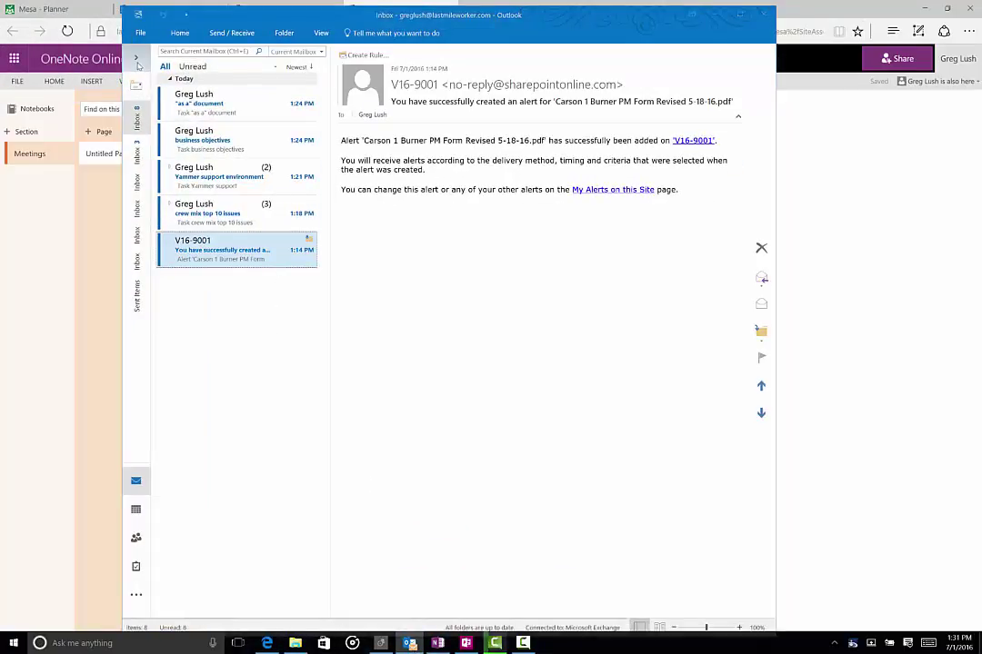
{"action": "left_click", "coordinate": [136, 59]}
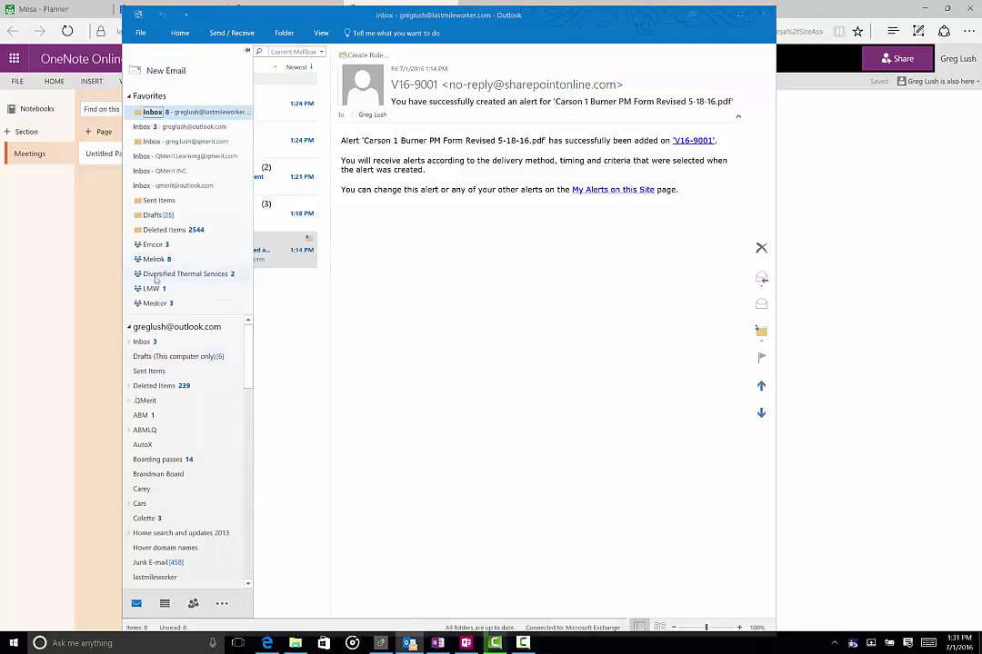
{"action": "left_click", "coordinate": [180, 275]}
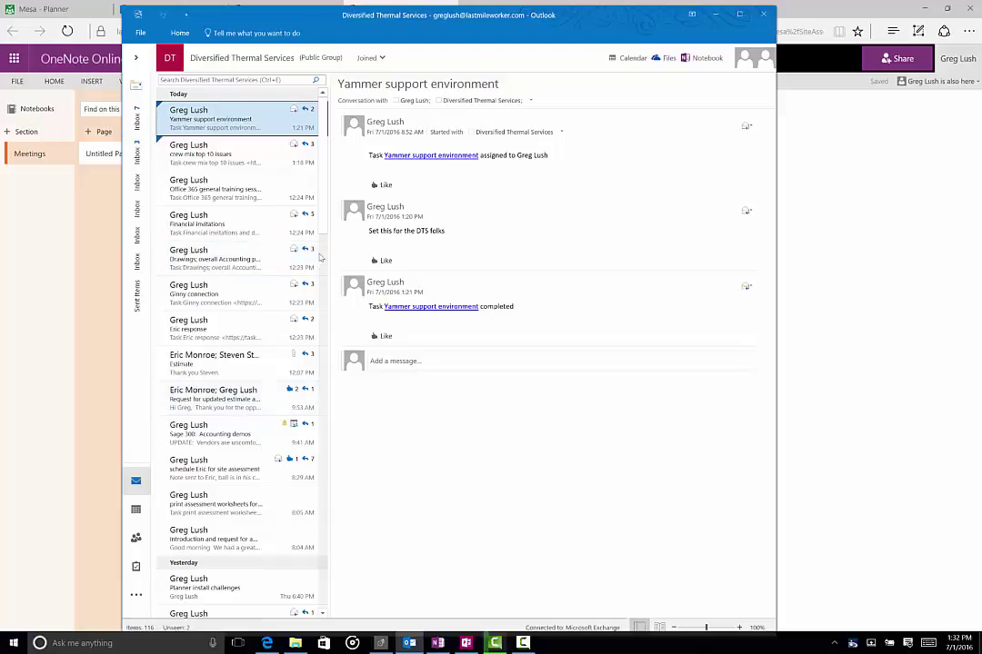
{"action": "left_click", "coordinate": [137, 59]}
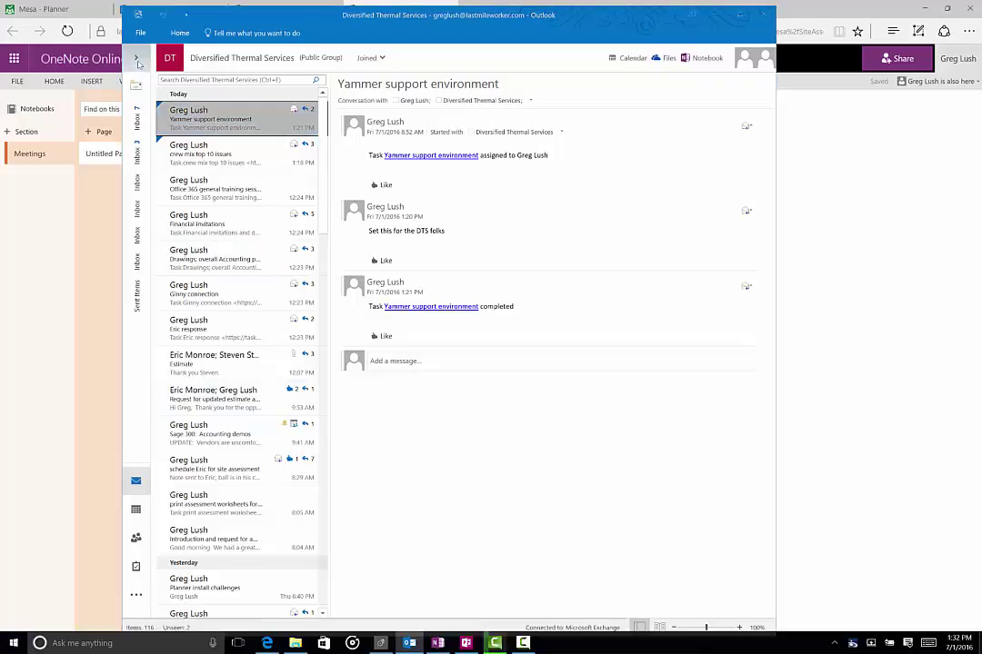
Add the Diversified Thermal Services calendar alongside the other calendars.
{"action": "left_click", "coordinate": [439, 422]}
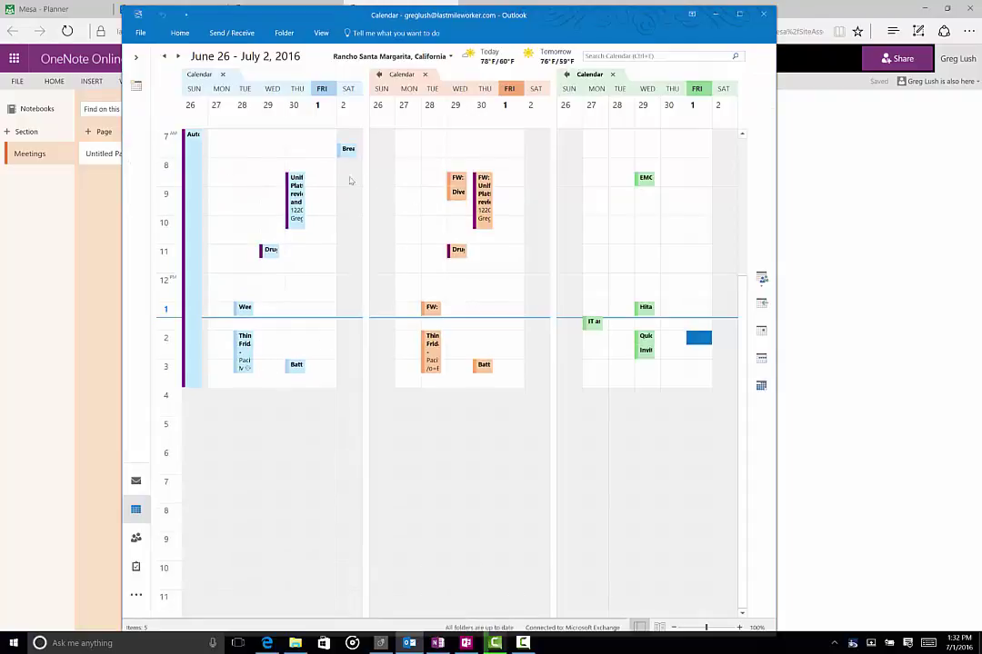
{"action": "left_click", "coordinate": [136, 58]}
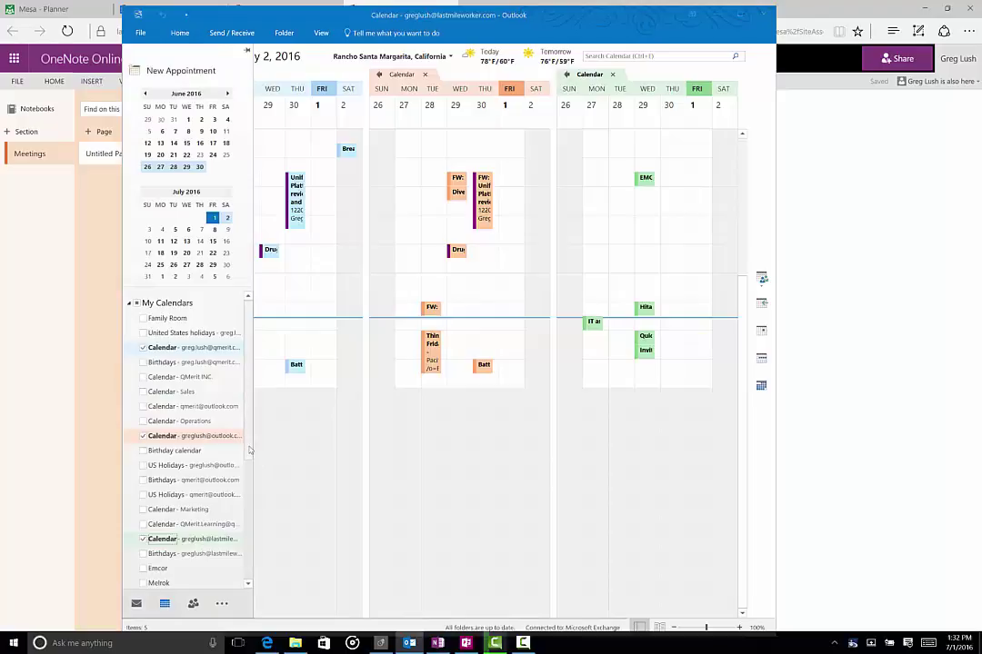
{"action": "scroll", "coordinate": [182, 454], "scroll_direction": "down", "scroll_amount": 3}
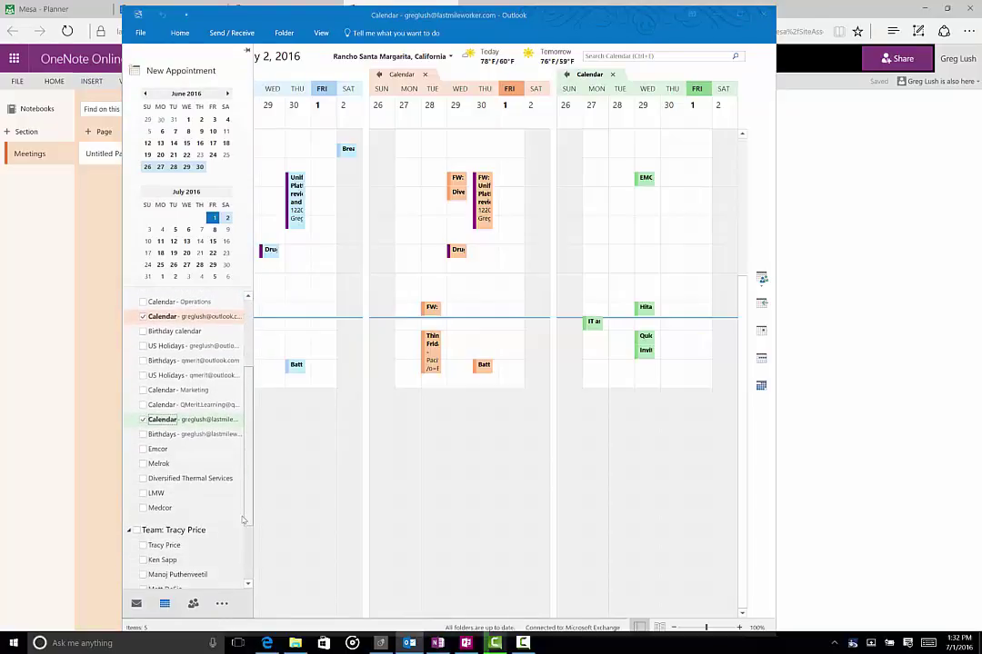
{"action": "left_click", "coordinate": [144, 468]}
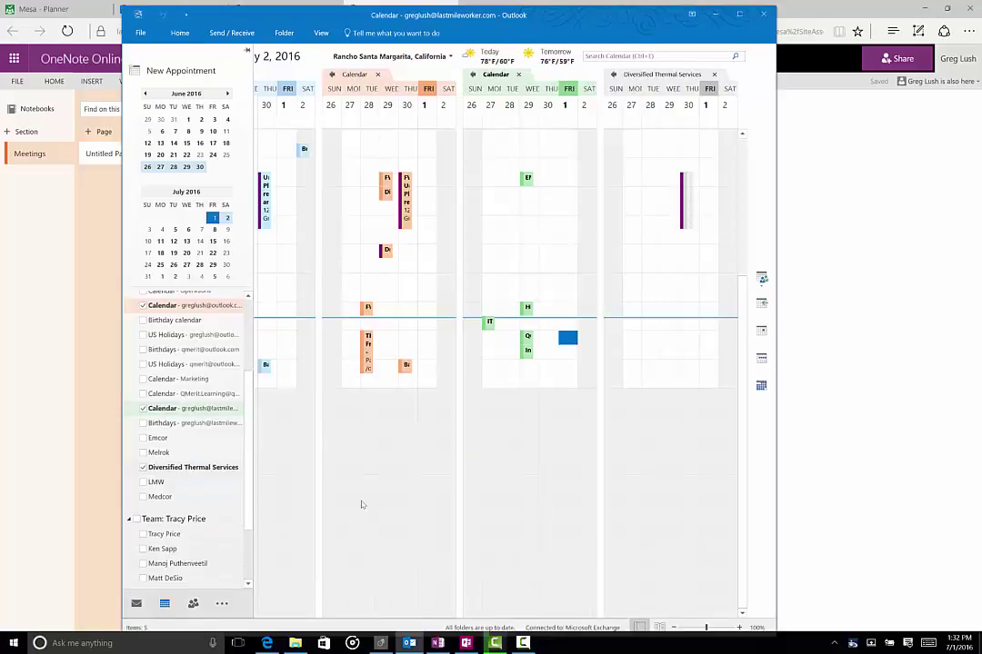
Advance to July 3–9, close the Diversified Thermal Services calendar, and minimize Outlook.
{"action": "left_click", "coordinate": [411, 467]}
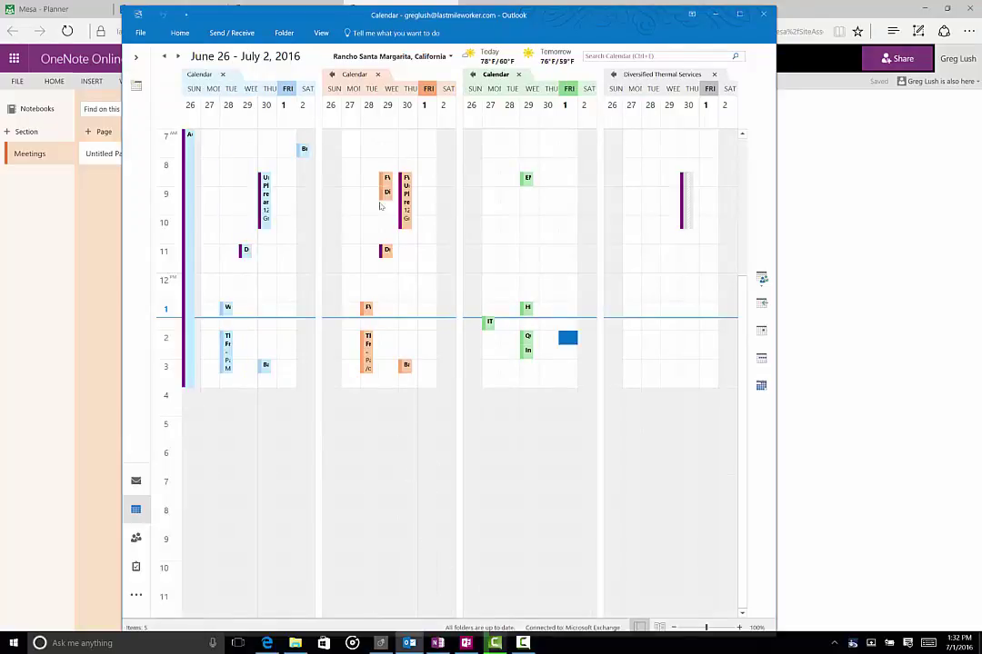
{"action": "left_click", "coordinate": [178, 56]}
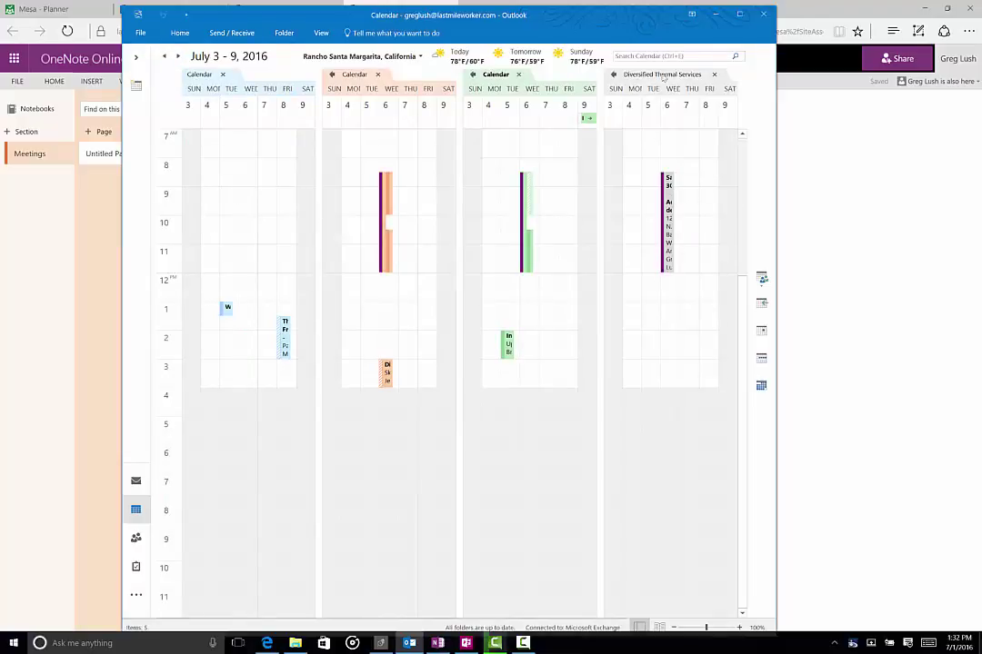
{"action": "left_click", "coordinate": [715, 74]}
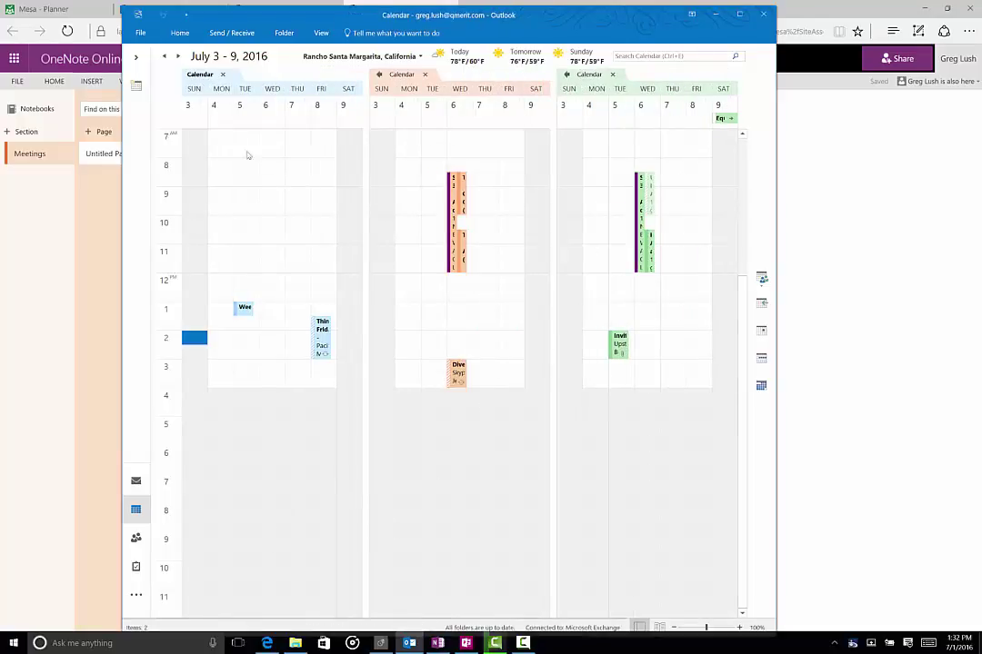
{"action": "left_click", "coordinate": [715, 15]}
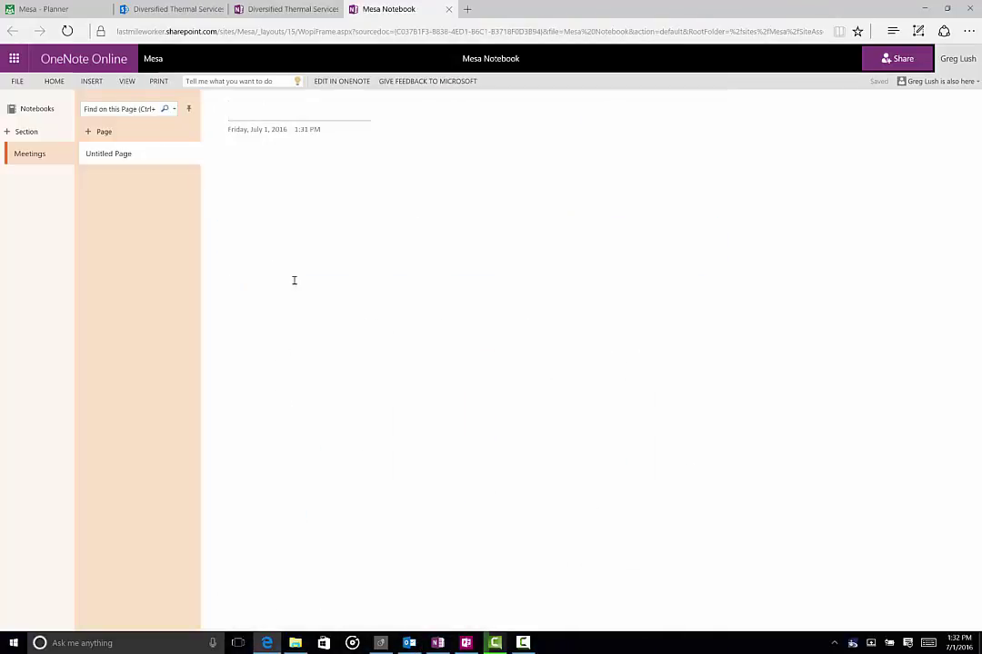
Close both OneNote notebook tabs and open the Diversified Thermal Services plan board in Planner.
{"action": "left_click", "coordinate": [448, 9]}
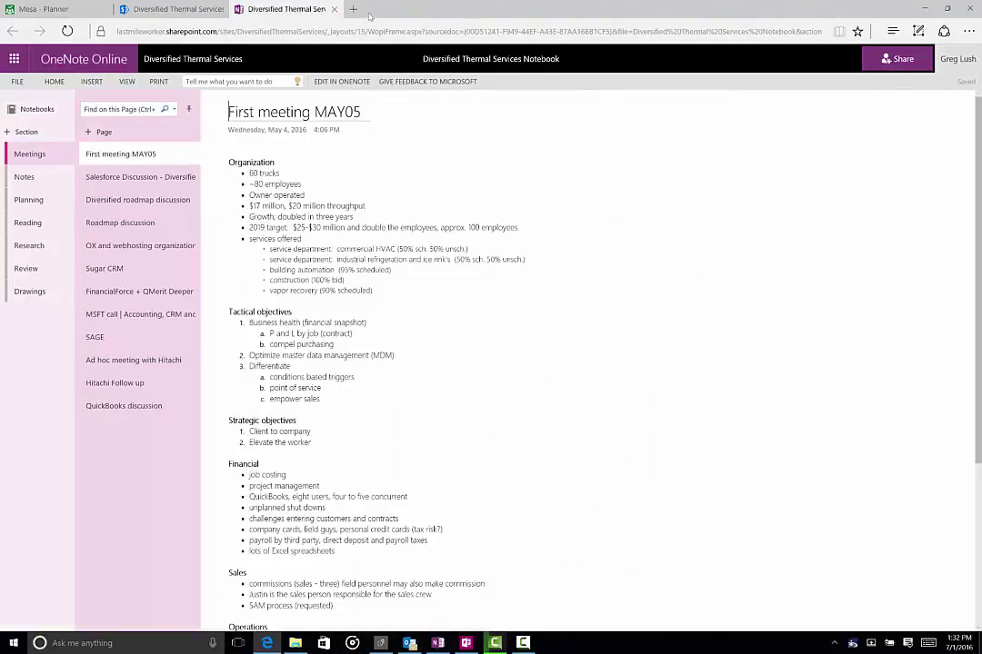
{"action": "left_click", "coordinate": [333, 9]}
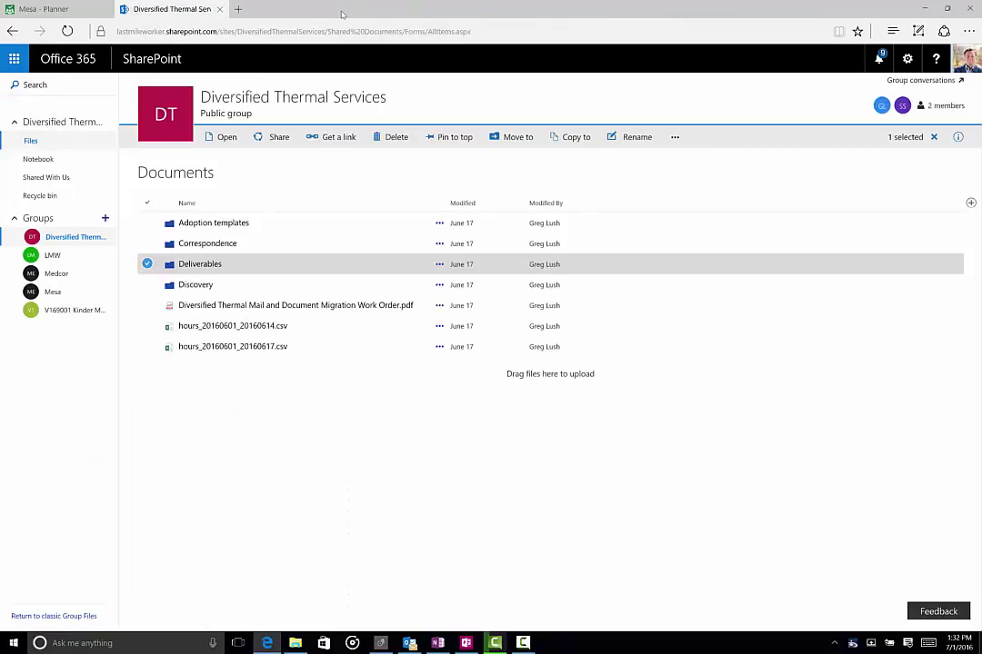
{"action": "left_click", "coordinate": [43, 9]}
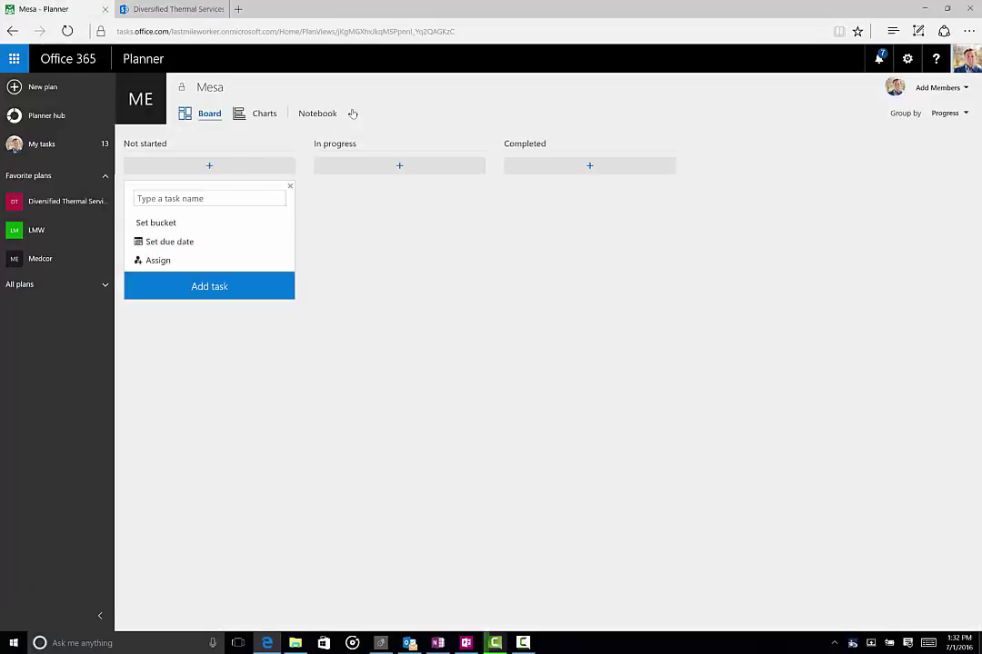
{"action": "left_click", "coordinate": [65, 205]}
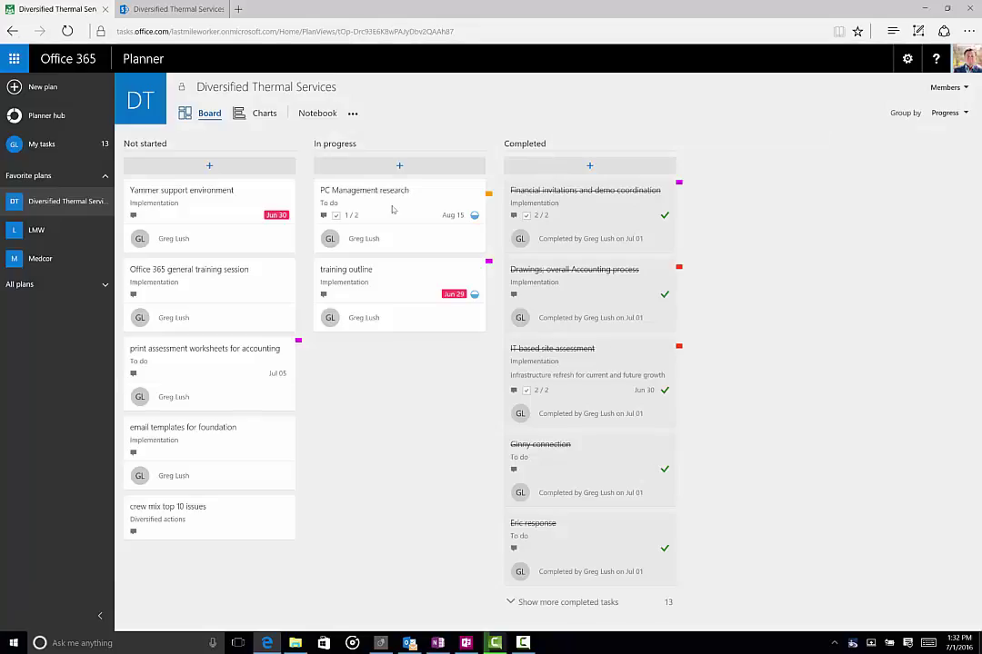
{"action": "left_click", "coordinate": [352, 113]}
{"action": "left_click", "coordinate": [196, 10]}
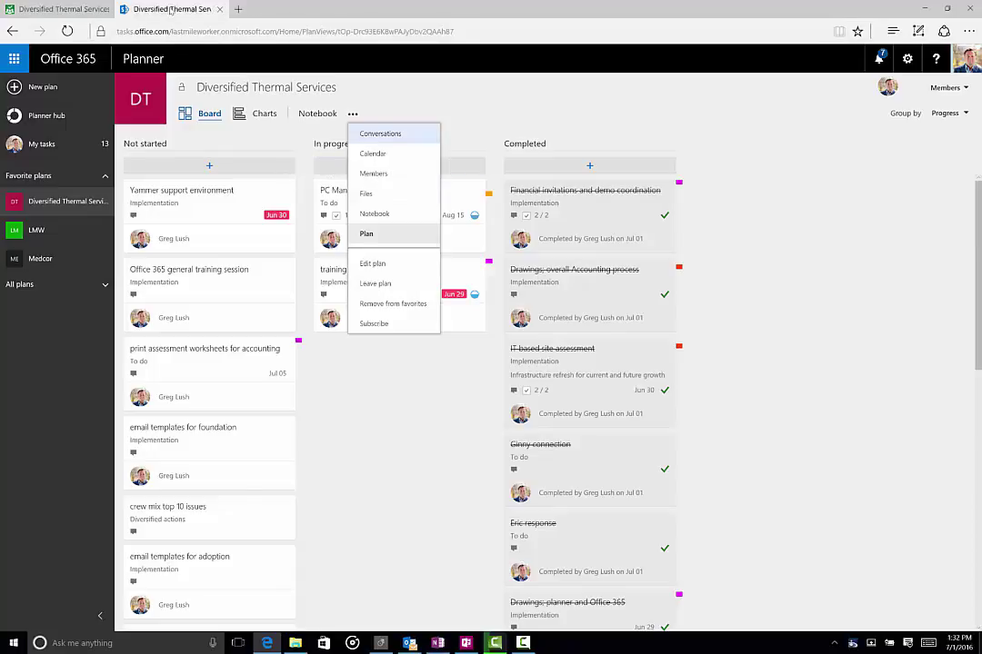
Select and deselect the Deliverables folder, then open the group's Documents library in a new tab.
{"action": "left_click", "coordinate": [259, 416]}
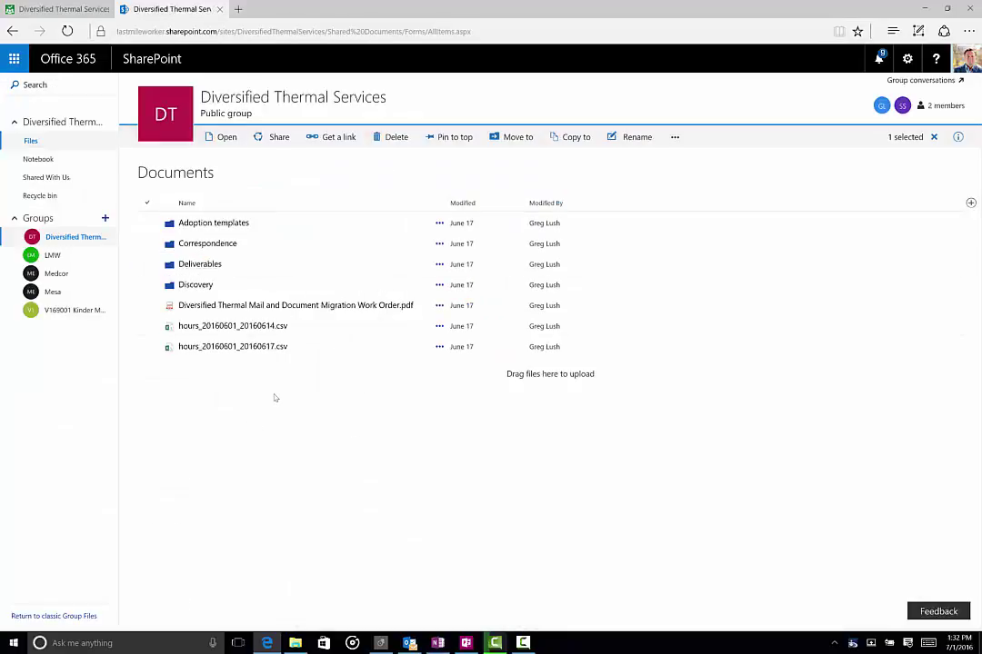
{"action": "left_click", "coordinate": [146, 265]}
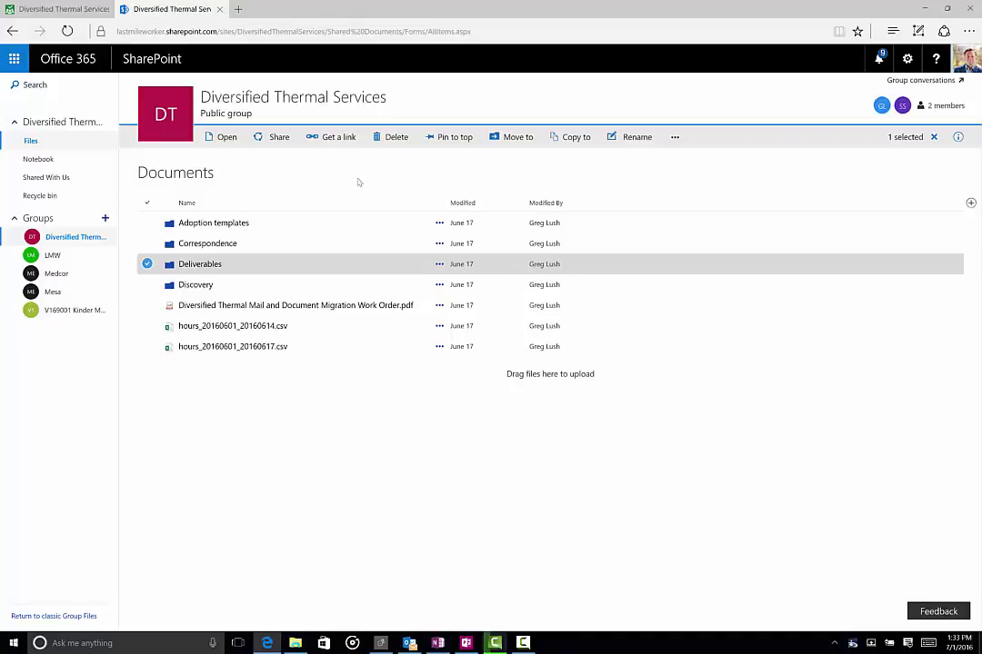
{"action": "left_click", "coordinate": [674, 137]}
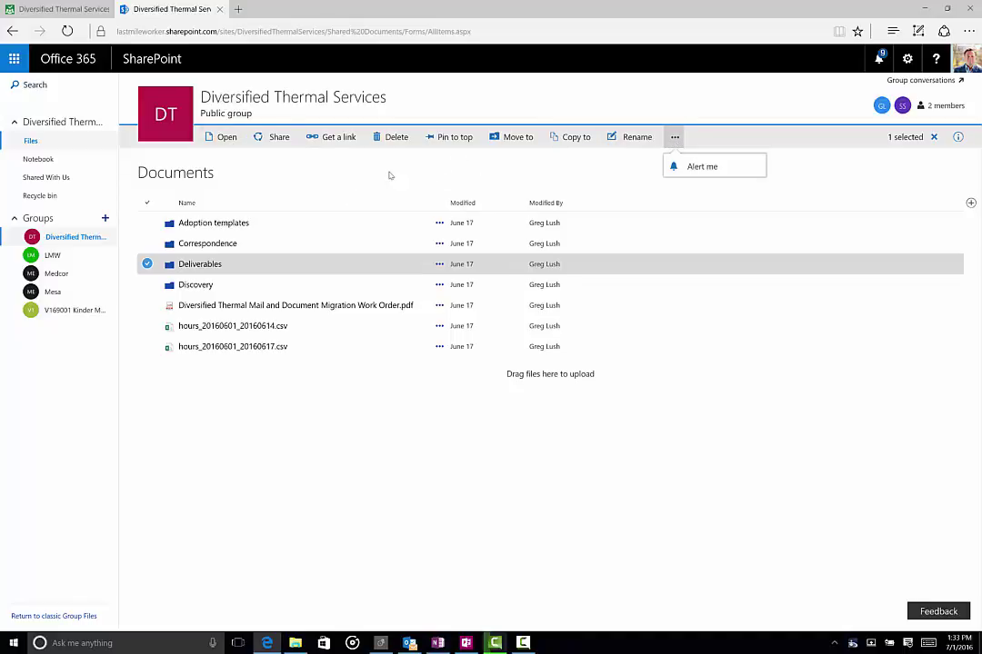
{"action": "left_click", "coordinate": [327, 150]}
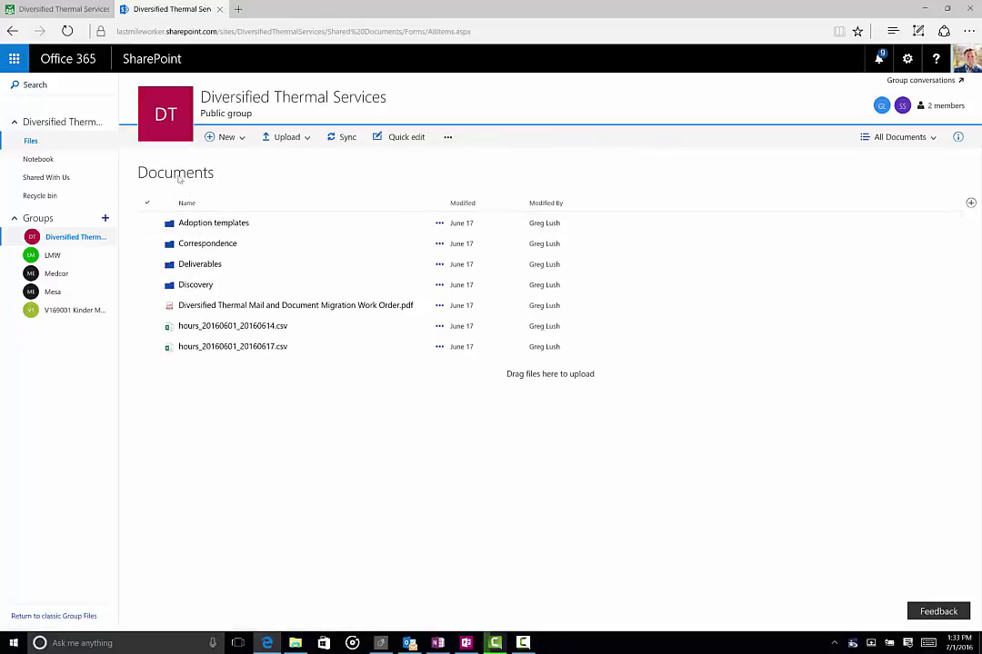
{"action": "left_click", "coordinate": [74, 238]}
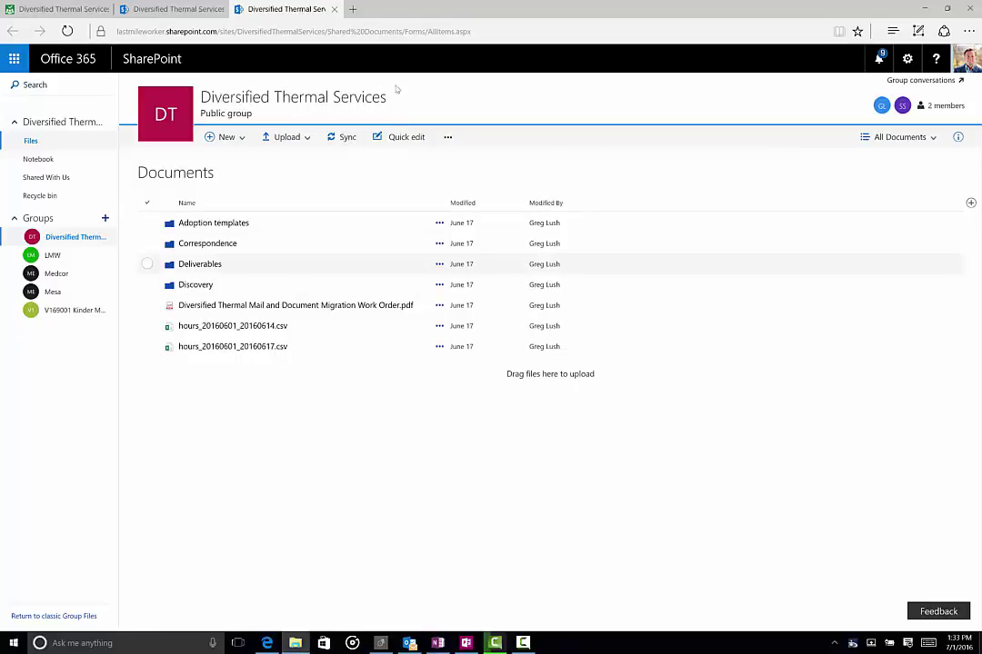
Open File Explorer and expand SharePoint > Diversified Thermal Services - Documents to show its four folders.
{"action": "key", "text": "super+e"}
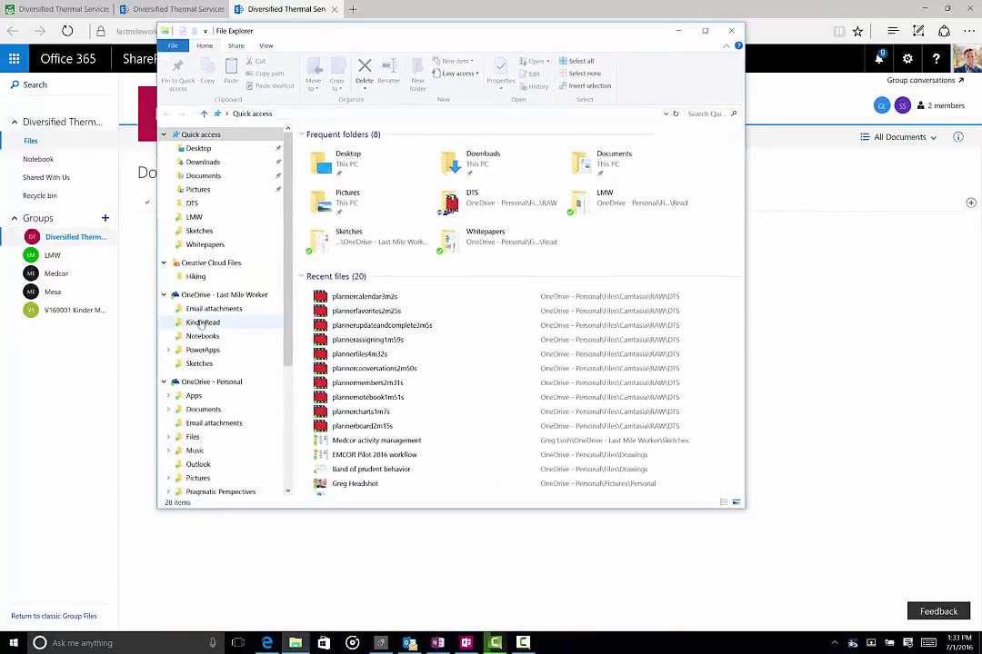
{"action": "scroll", "coordinate": [277, 323], "scroll_direction": "down", "scroll_amount": 5}
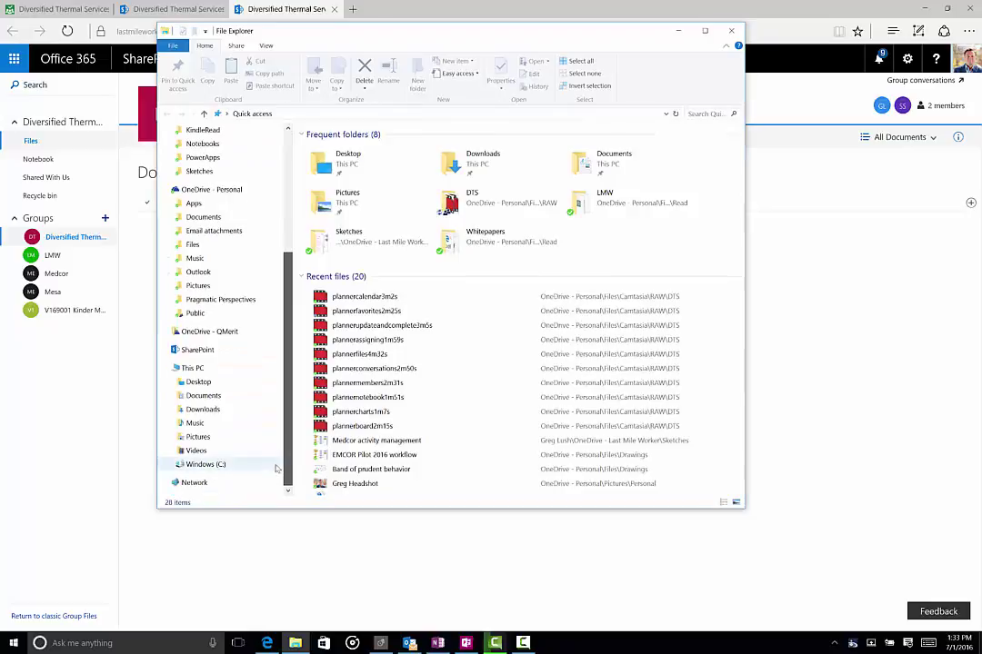
{"action": "left_click", "coordinate": [166, 368]}
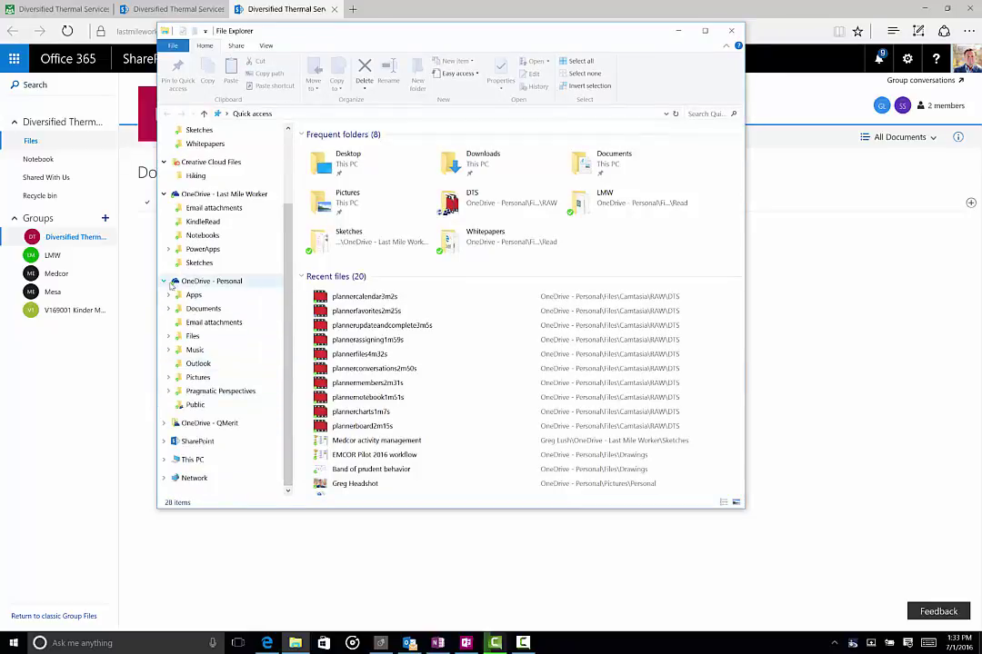
{"action": "left_click", "coordinate": [166, 283]}
{"action": "scroll", "coordinate": [165, 273], "scroll_direction": "up", "scroll_amount": 3}
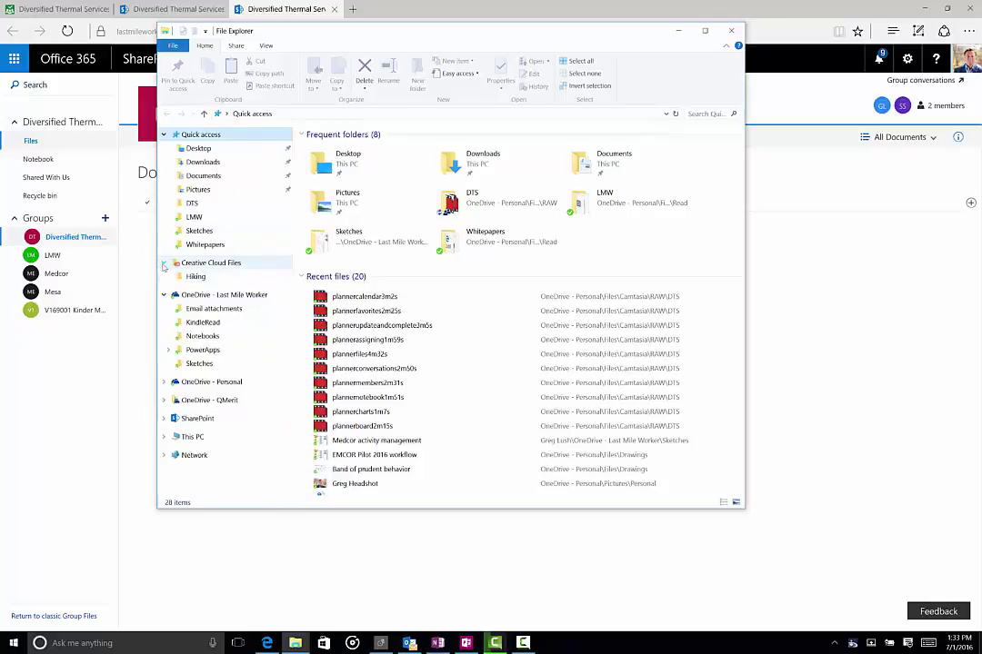
{"action": "left_click", "coordinate": [164, 263]}
{"action": "left_click", "coordinate": [165, 281]}
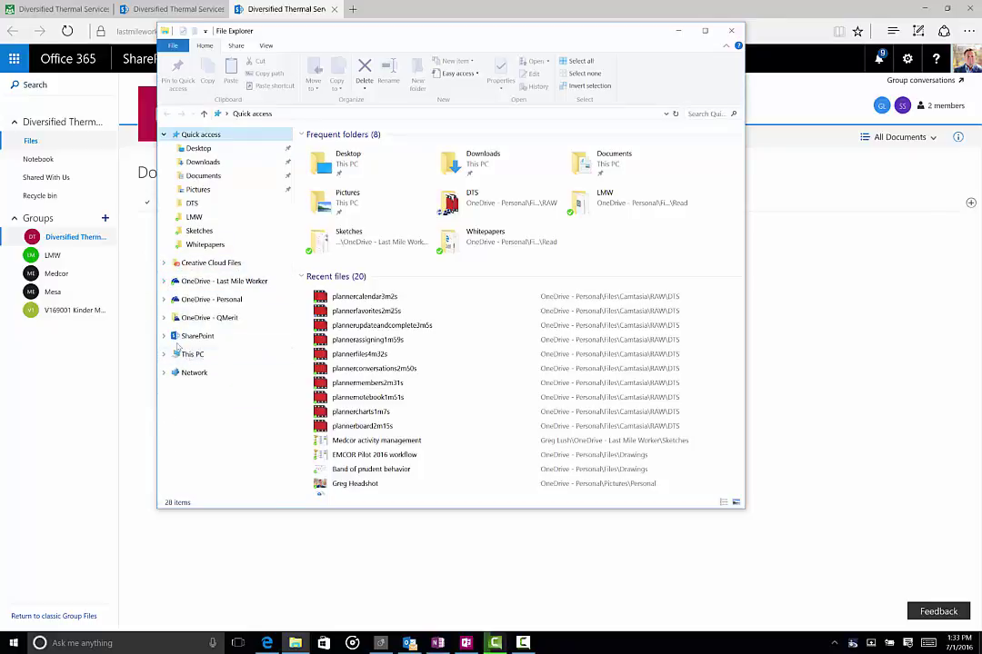
{"action": "left_click", "coordinate": [163, 338]}
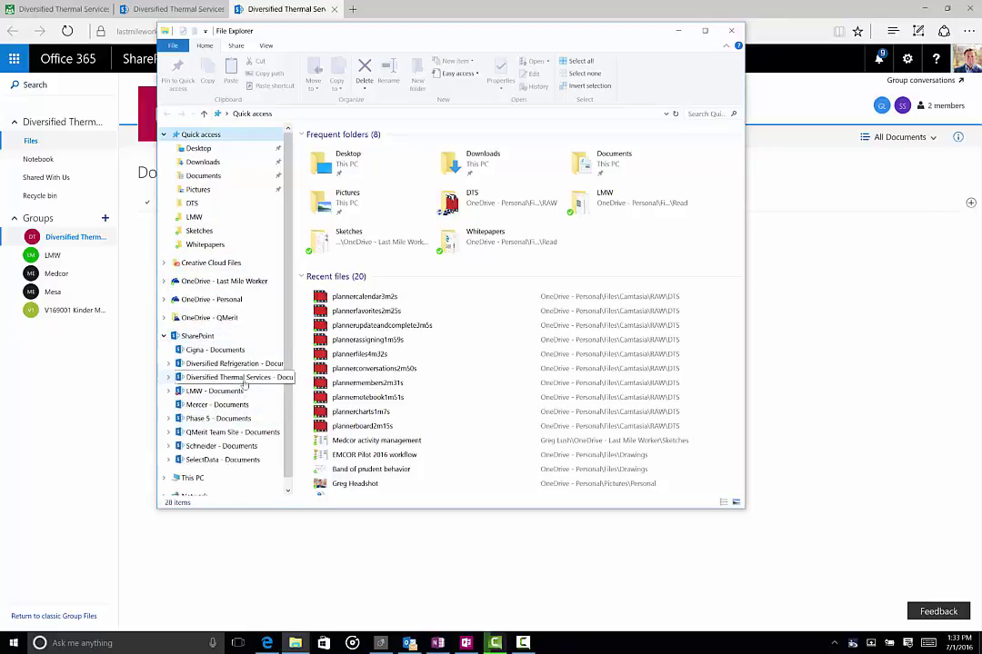
{"action": "left_click", "coordinate": [169, 378]}
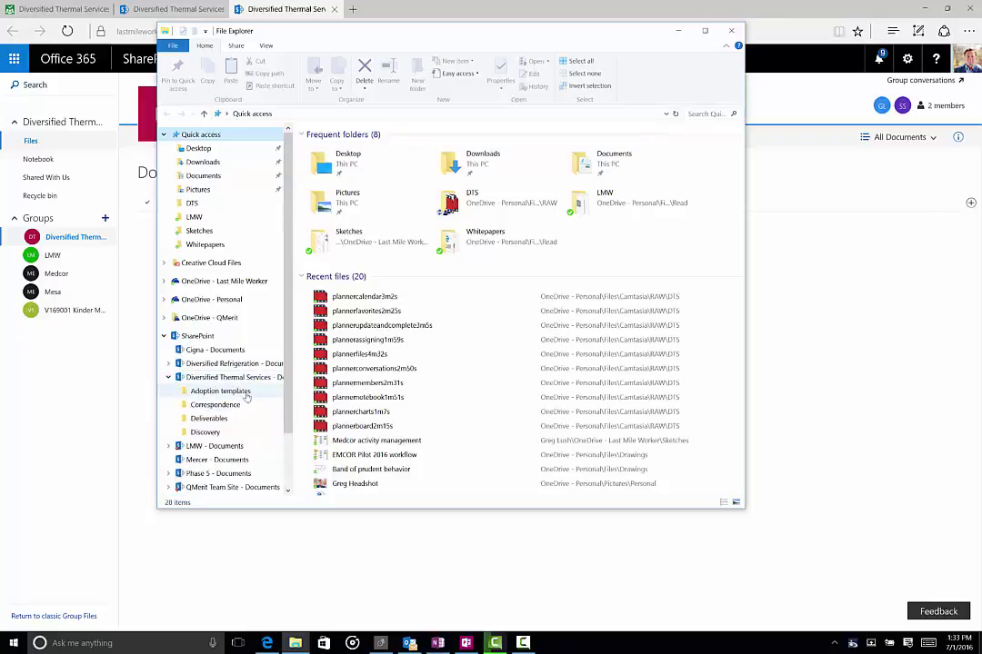
{"action": "left_click_drag", "start_coordinate": [409, 37], "coordinate": [539, 54]}
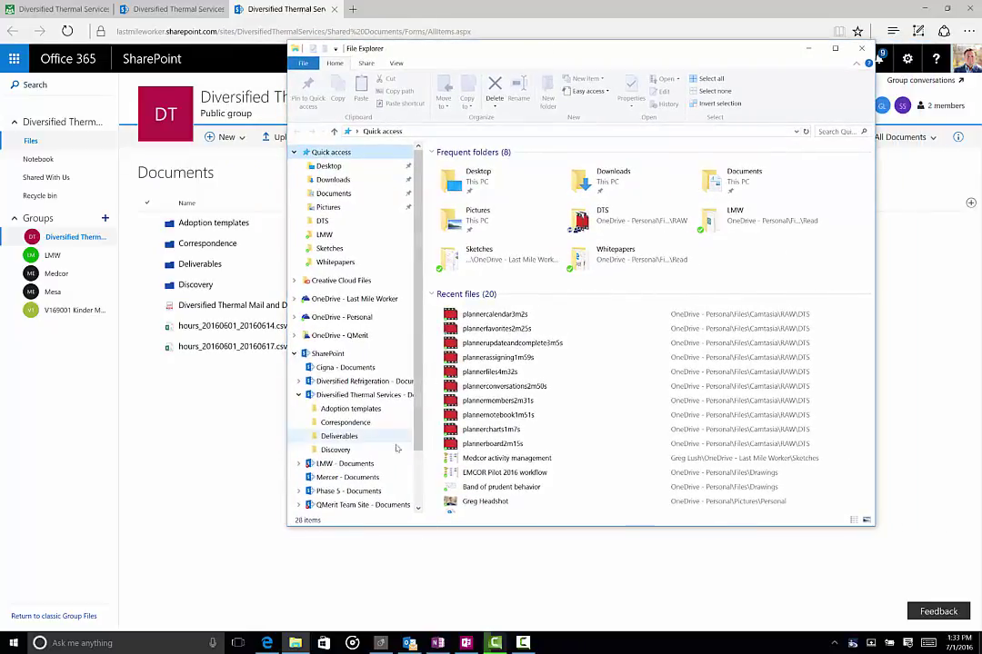
Open the Adoption templates folder both on the SharePoint site and in File Explorer.
{"action": "left_click", "coordinate": [359, 394]}
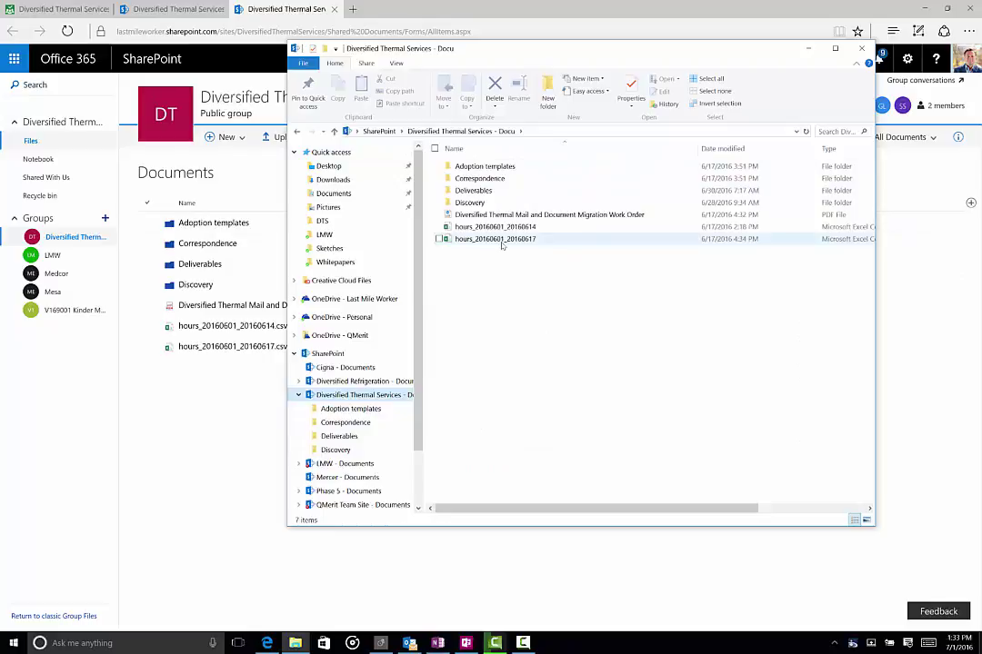
{"action": "left_click", "coordinate": [216, 223]}
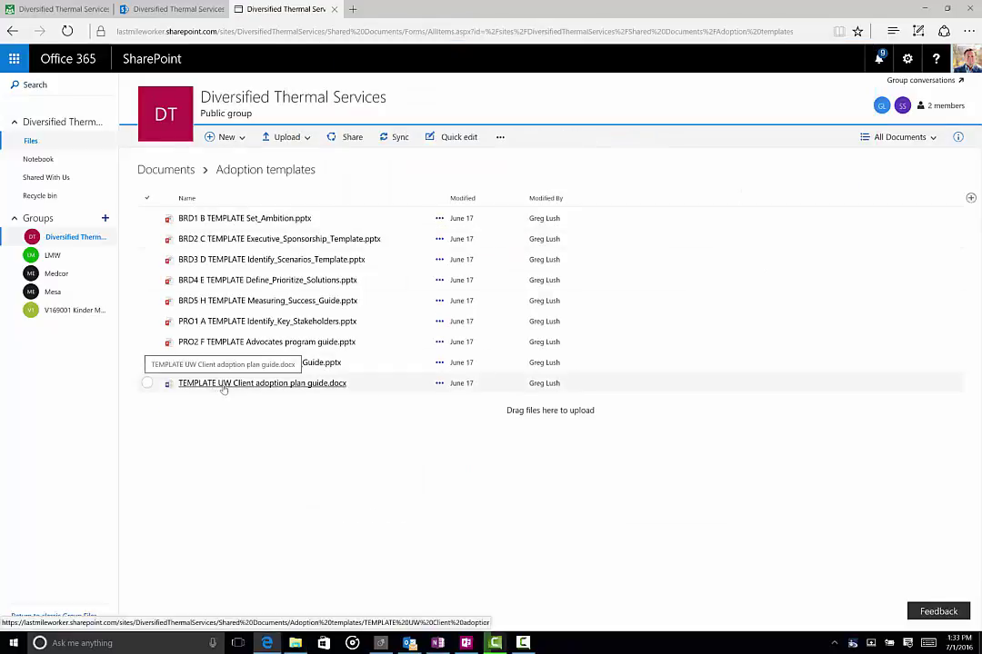
{"action": "left_click", "coordinate": [295, 643]}
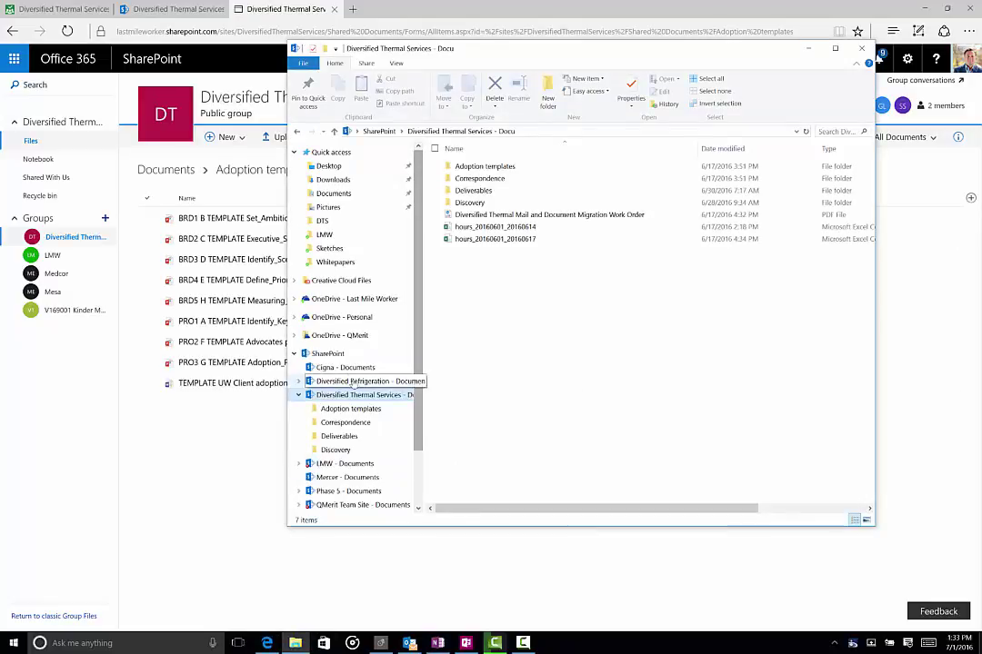
{"action": "left_click", "coordinate": [345, 408]}
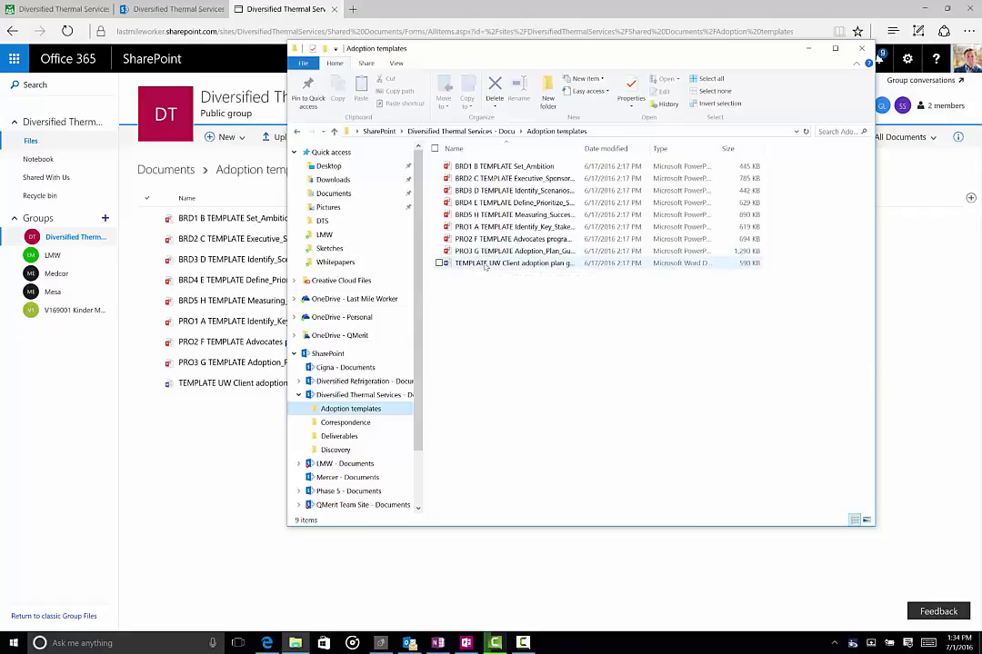
Move TEMPLATE UW Client adoption plan guide into the Diversified Thermal Services - Documents root and confirm it's there.
{"action": "left_click_drag", "start_coordinate": [486, 264], "coordinate": [374, 401]}
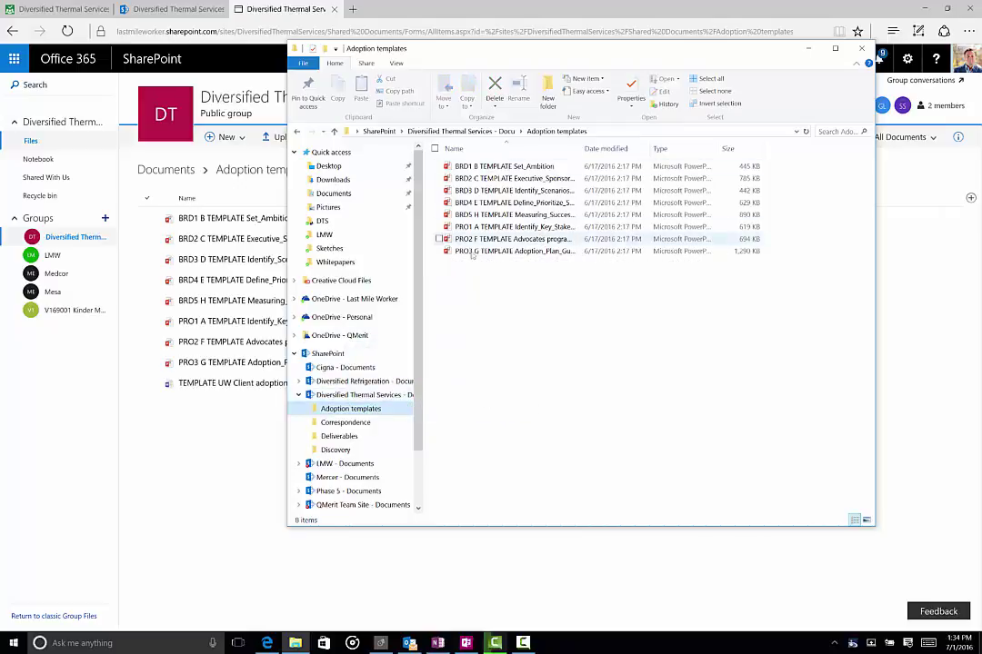
{"action": "left_click", "coordinate": [393, 395]}
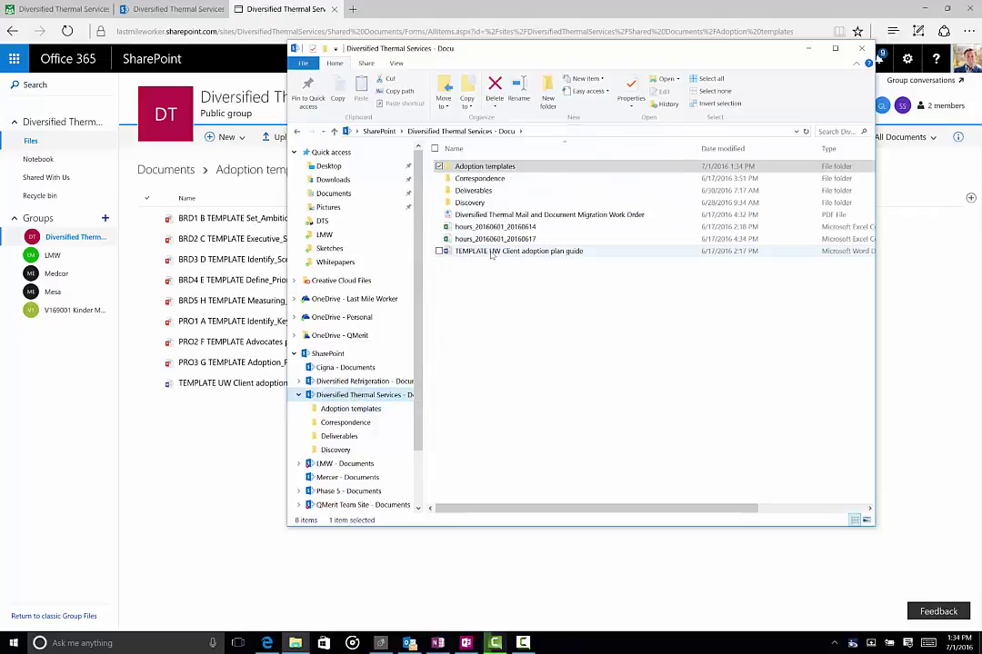
{"action": "left_click", "coordinate": [227, 454]}
Refresh the SharePoint page and go up to the Documents root listing the moved guide.
{"action": "left_click", "coordinate": [67, 33]}
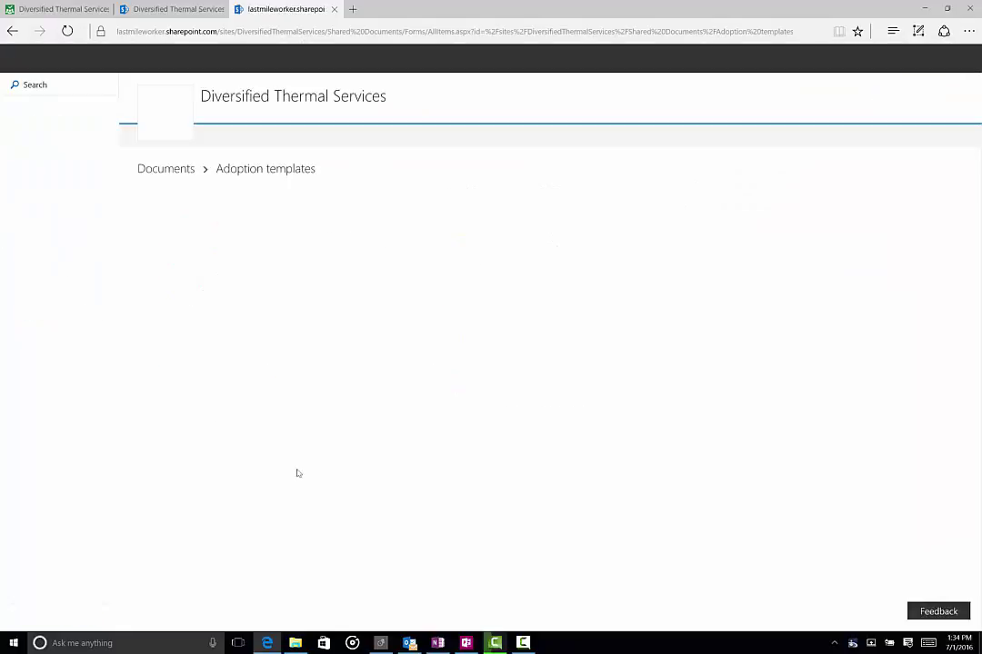
{"action": "left_click", "coordinate": [177, 173]}
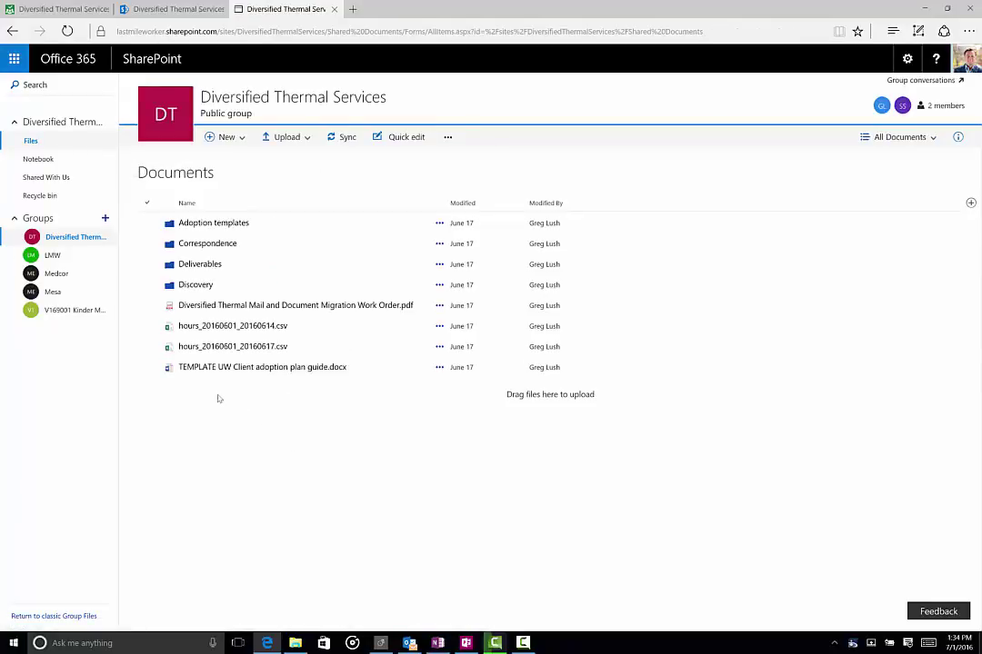